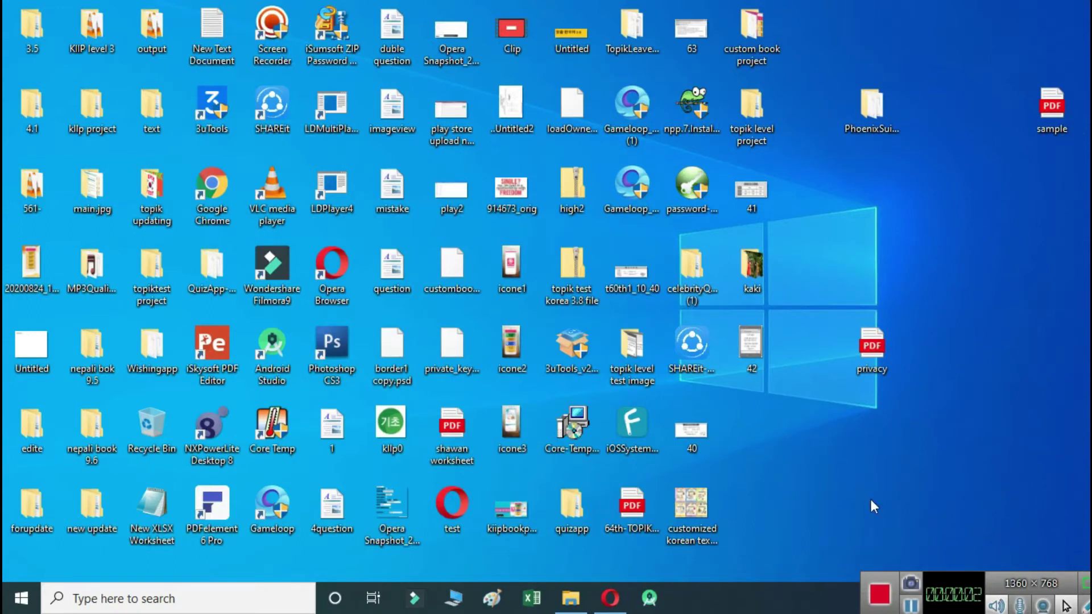
Refresh the Windows desktop icons twice from the desktop context menu
right_click(877, 467)
click(887, 273)
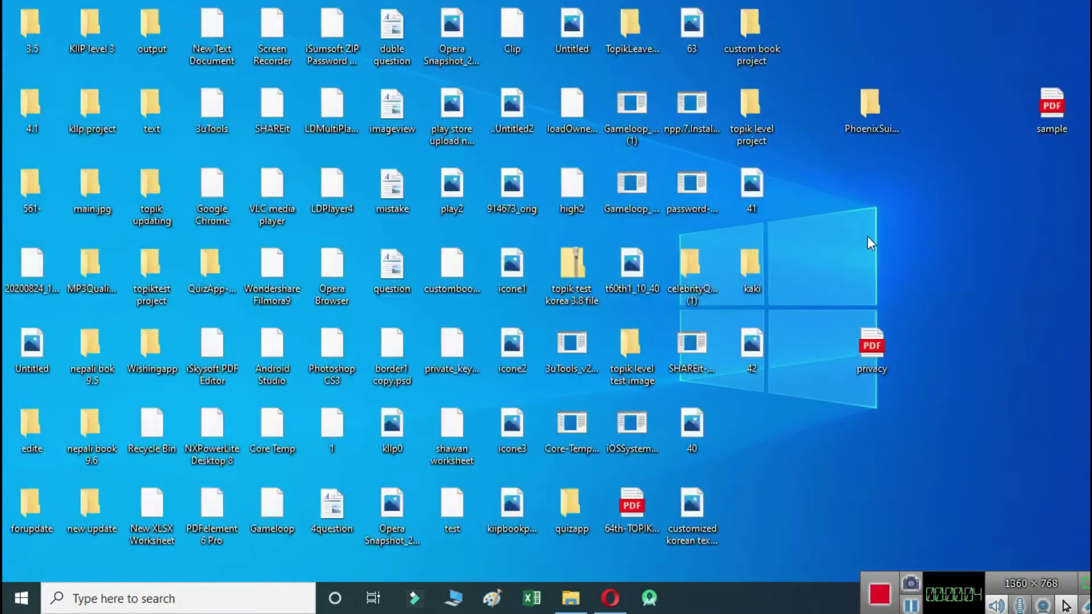
right_click(867, 237)
click(895, 283)
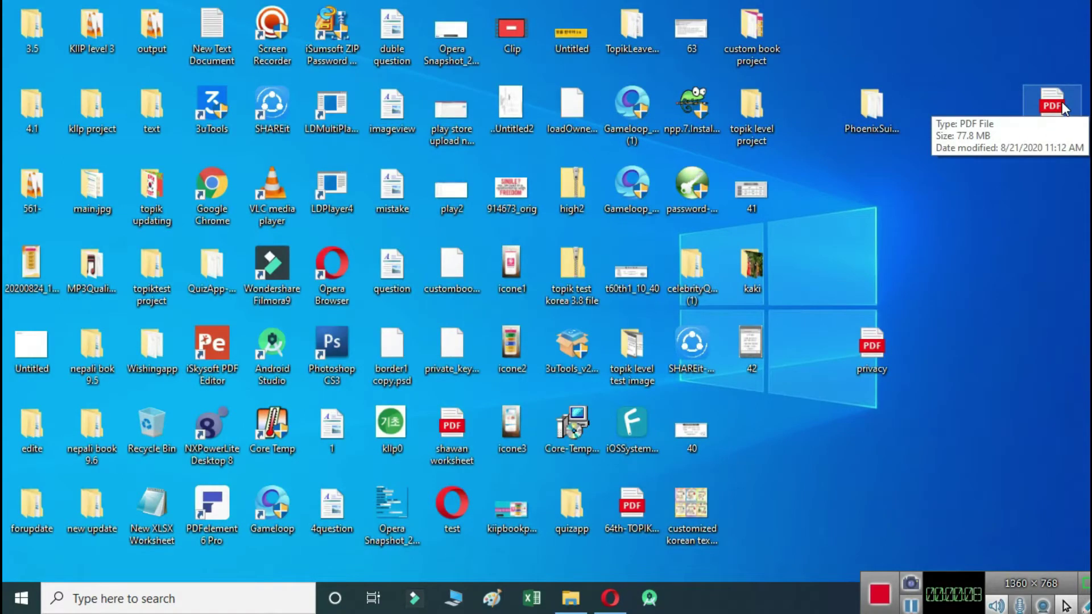
Review sample.pdf's Properties on the desktop — General, Details and Security — then close them
right_click(1062, 101)
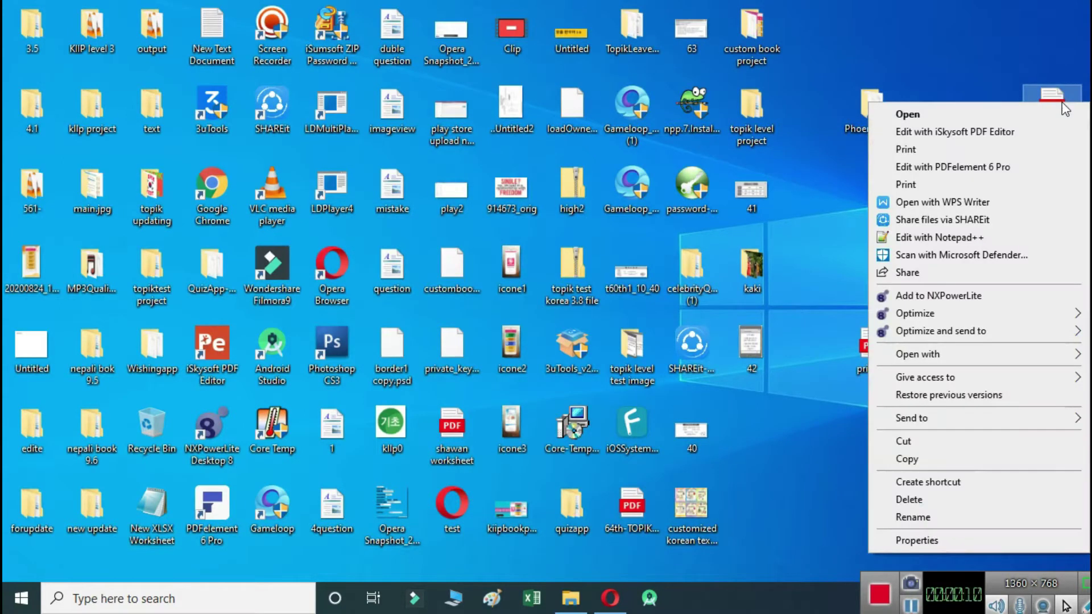
click(917, 540)
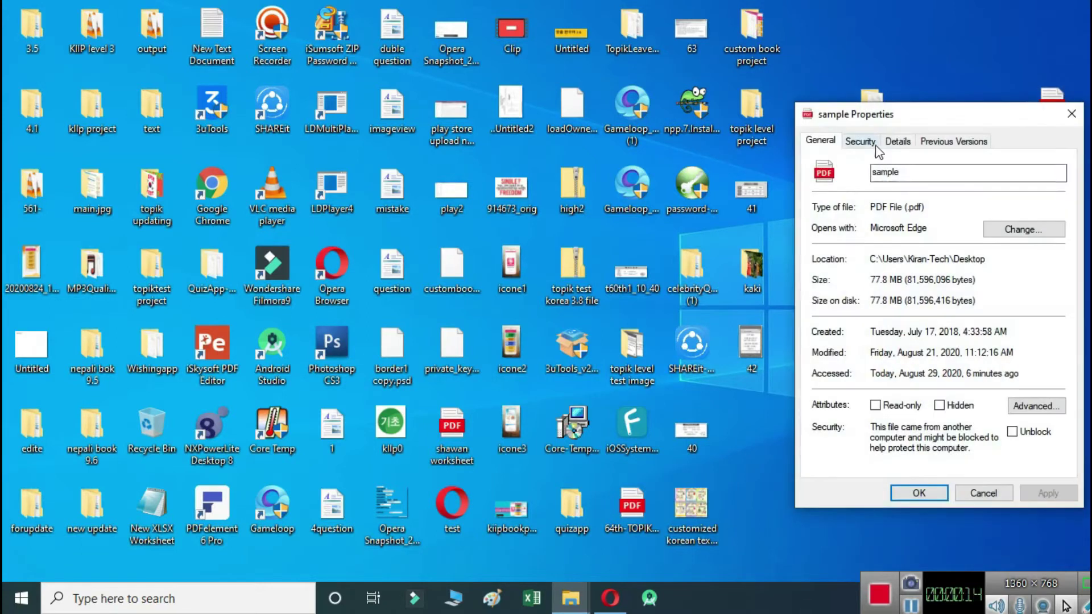
click(890, 145)
click(860, 145)
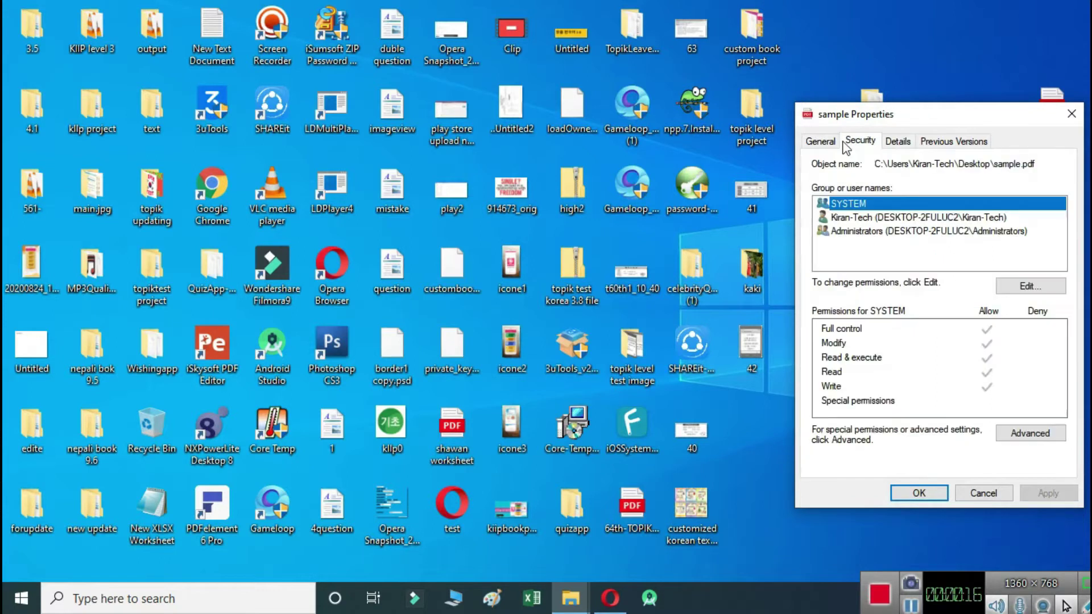
click(819, 144)
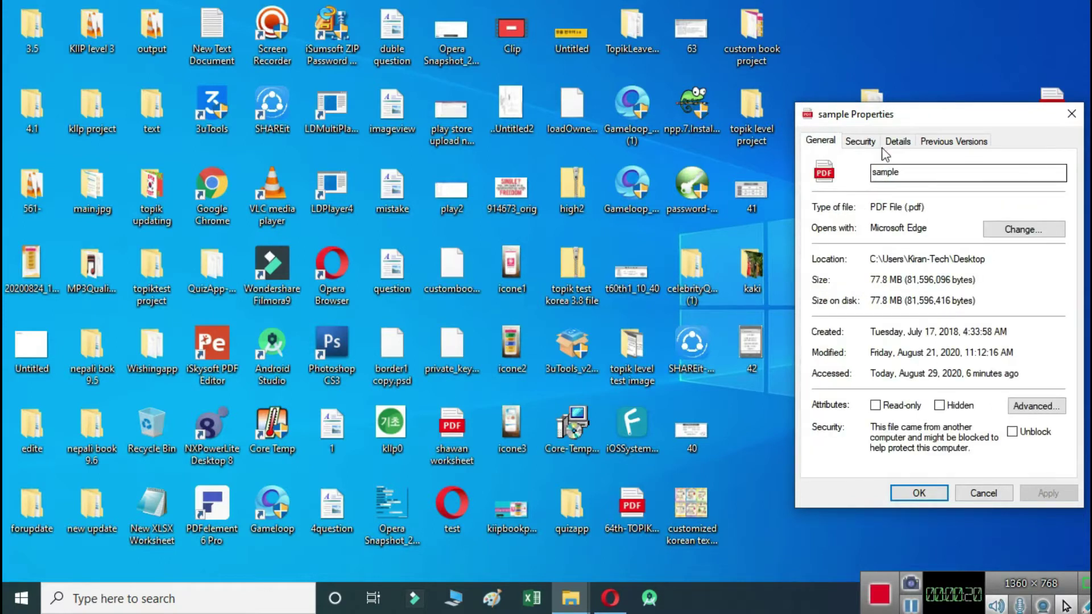
click(1069, 109)
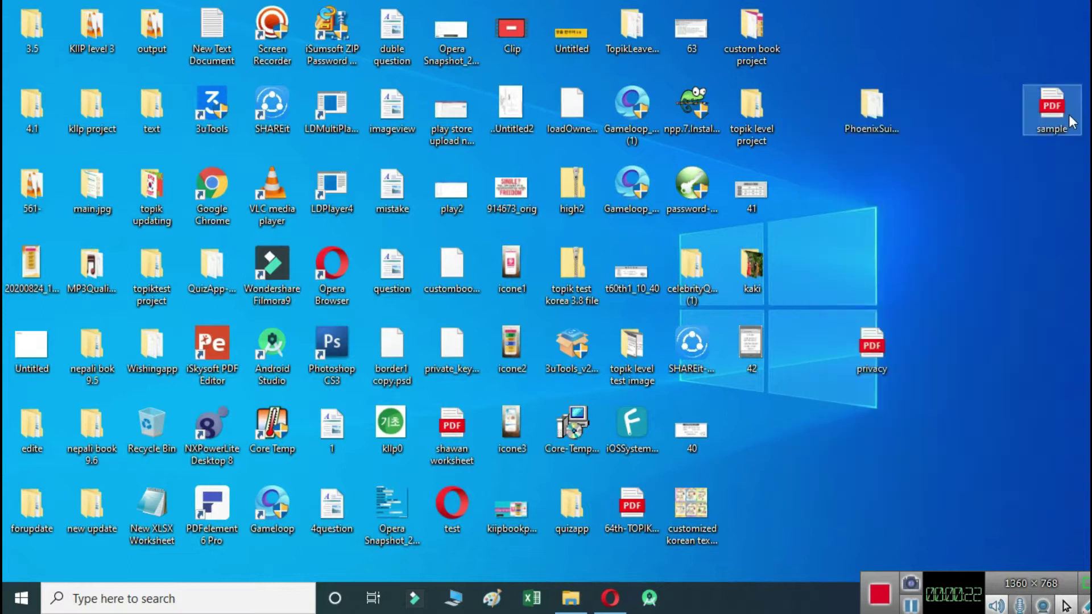
Restore Opera and search Google for 'sajde pdf compress' in a new tab
click(621, 589)
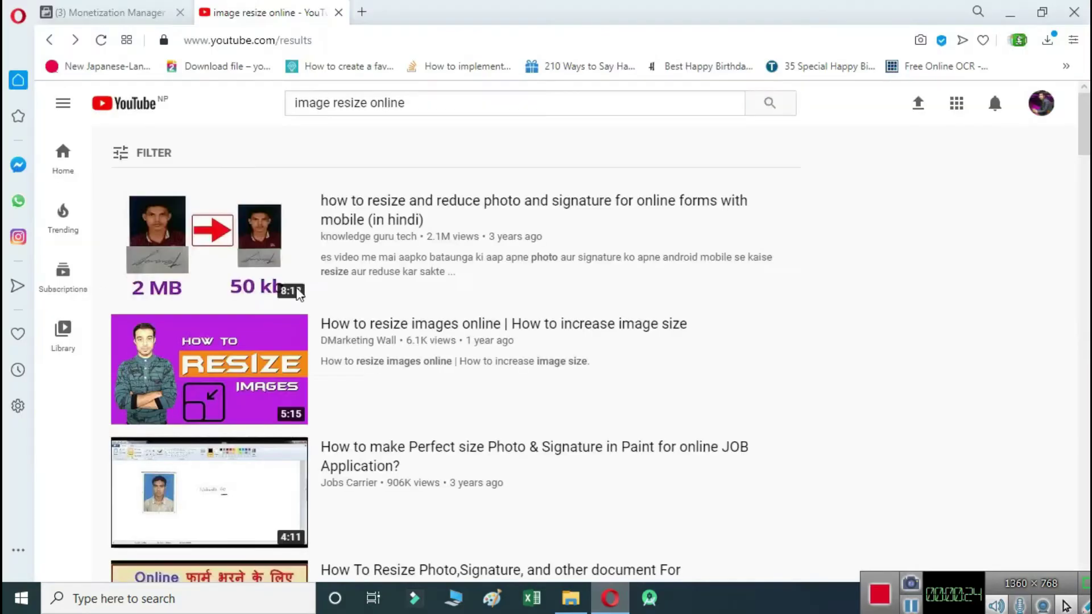
click(363, 12)
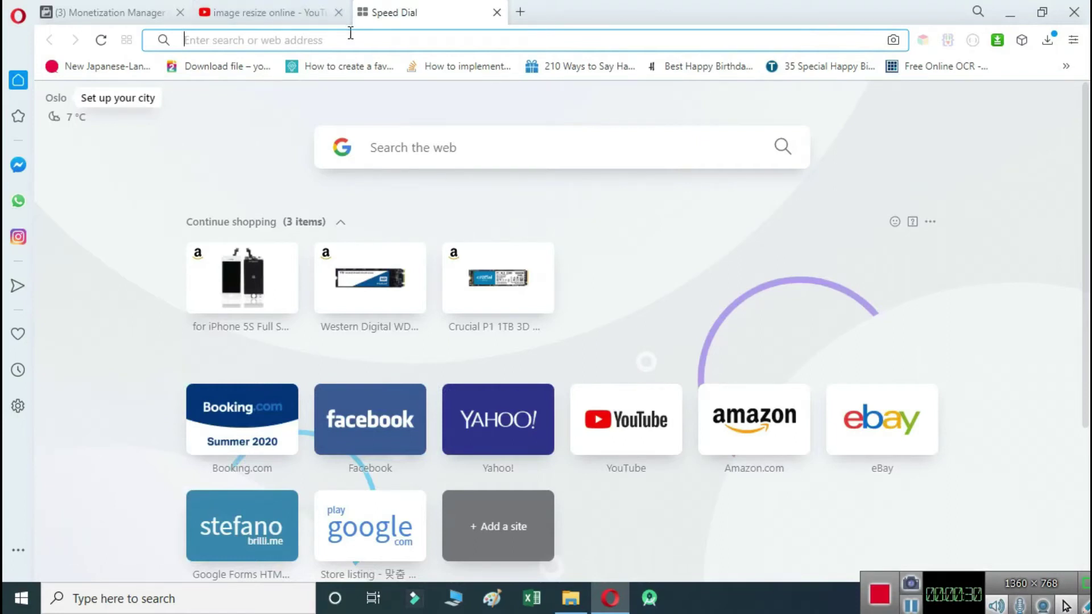
text(saj)
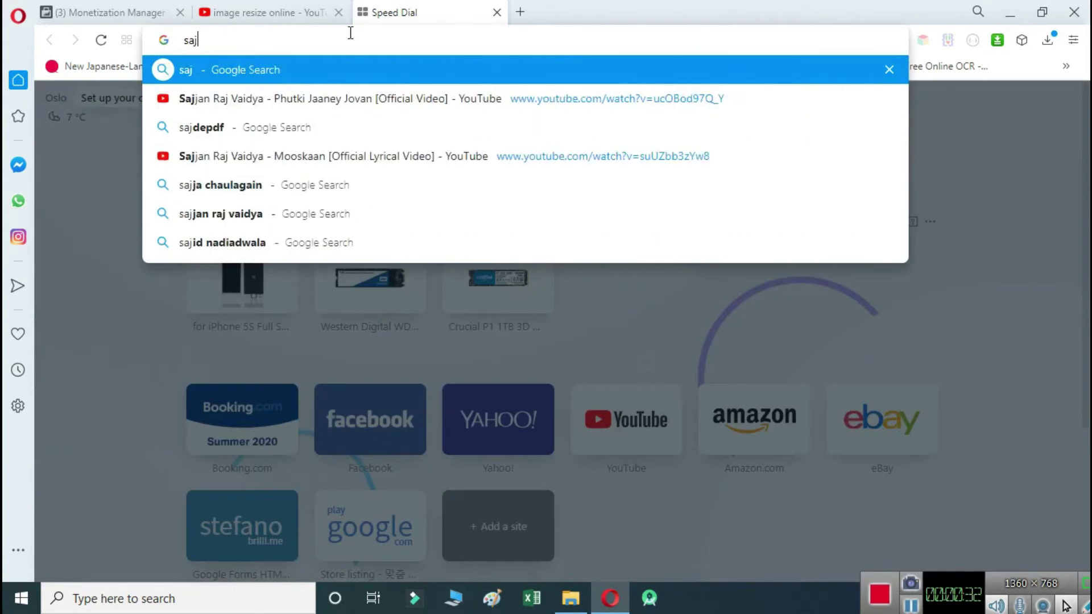
text(de )
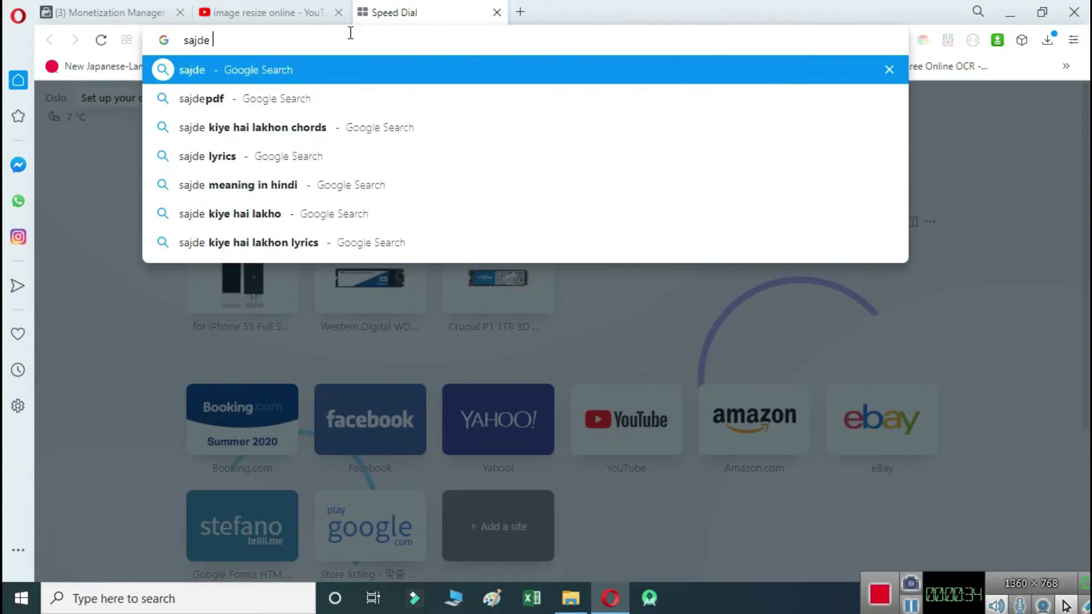
text(pdf)
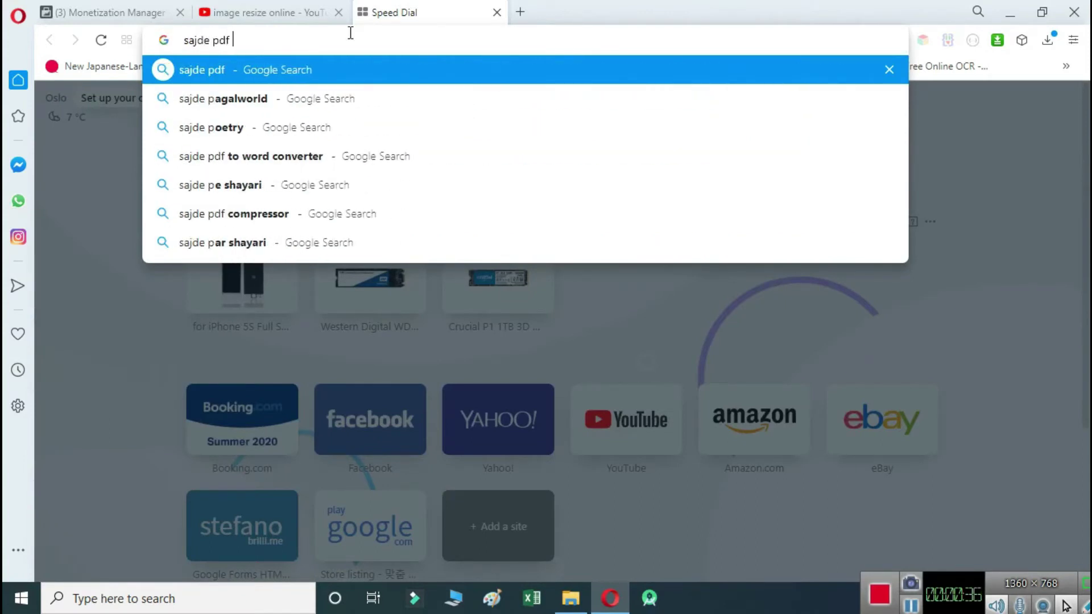
text( compr)
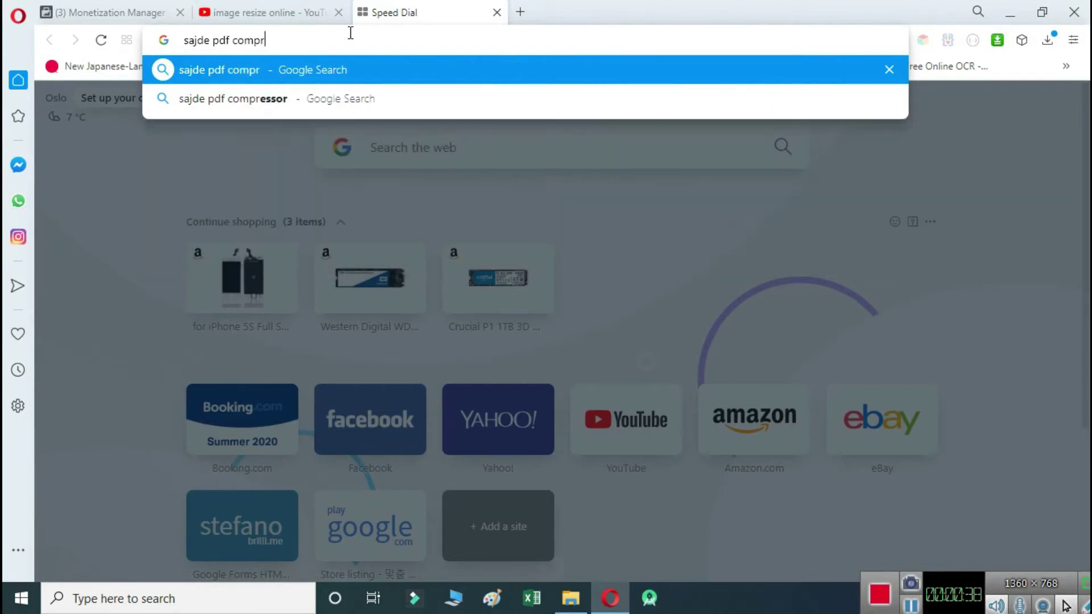
text(ess)
key(Return)
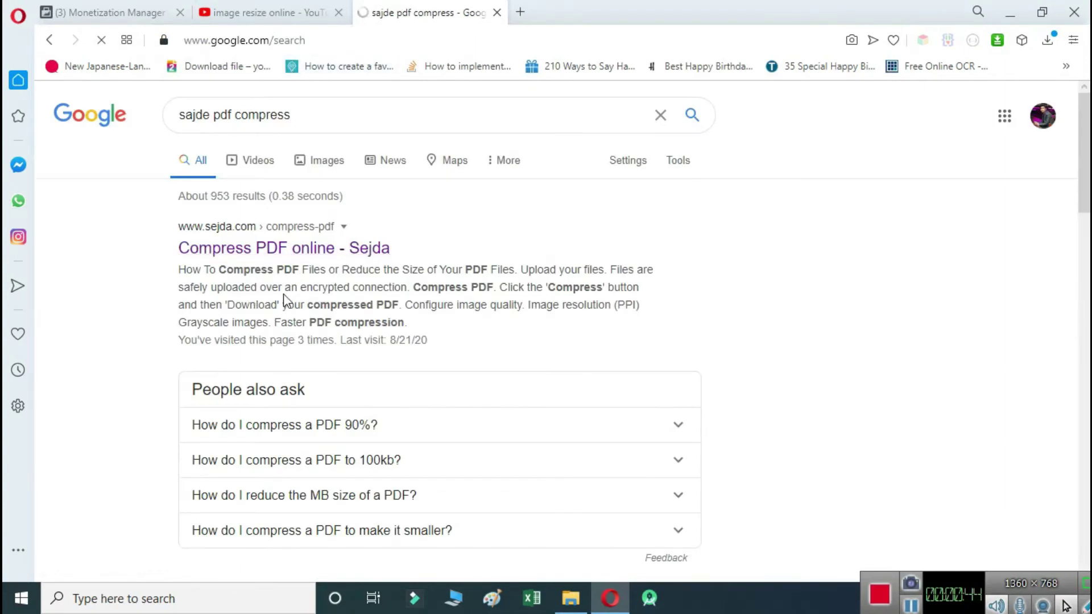
Open Sejda's Compress PDF result and upload sample.pdf from the Desktop
click(275, 257)
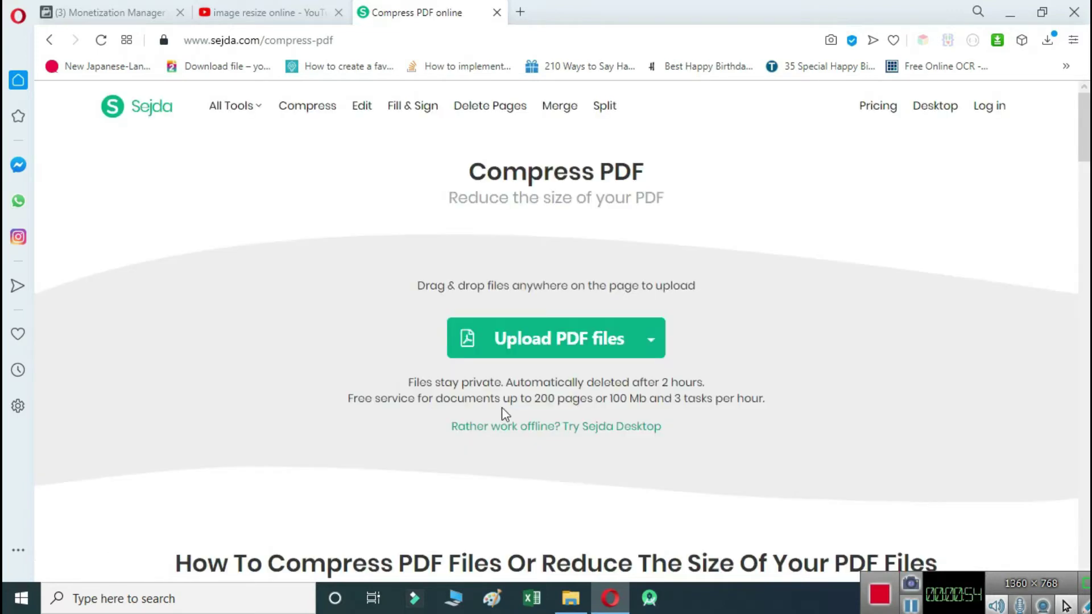
click(554, 349)
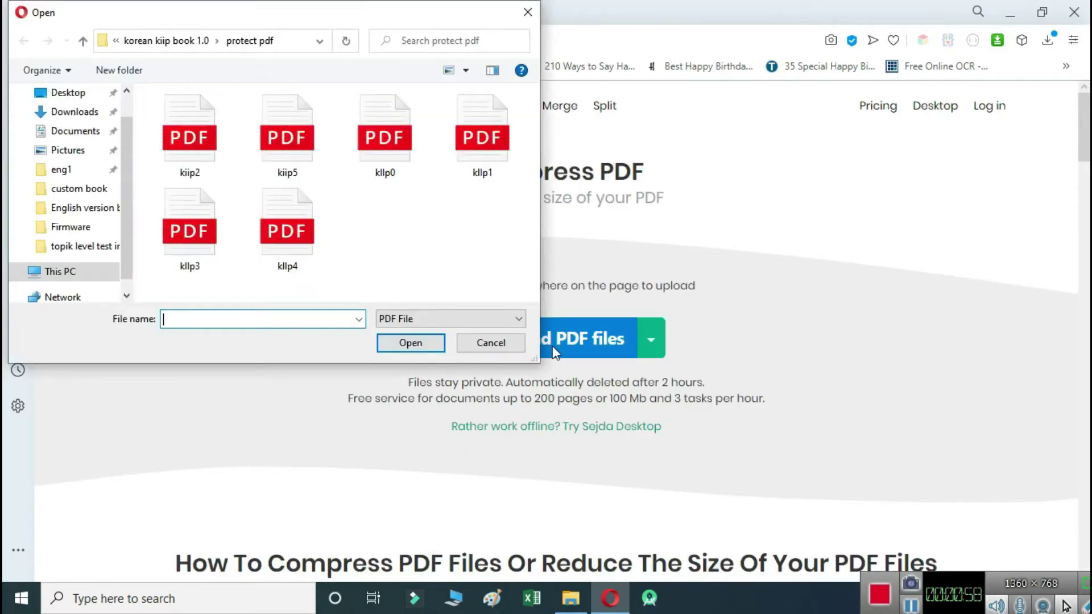
mouse_move(67, 93)
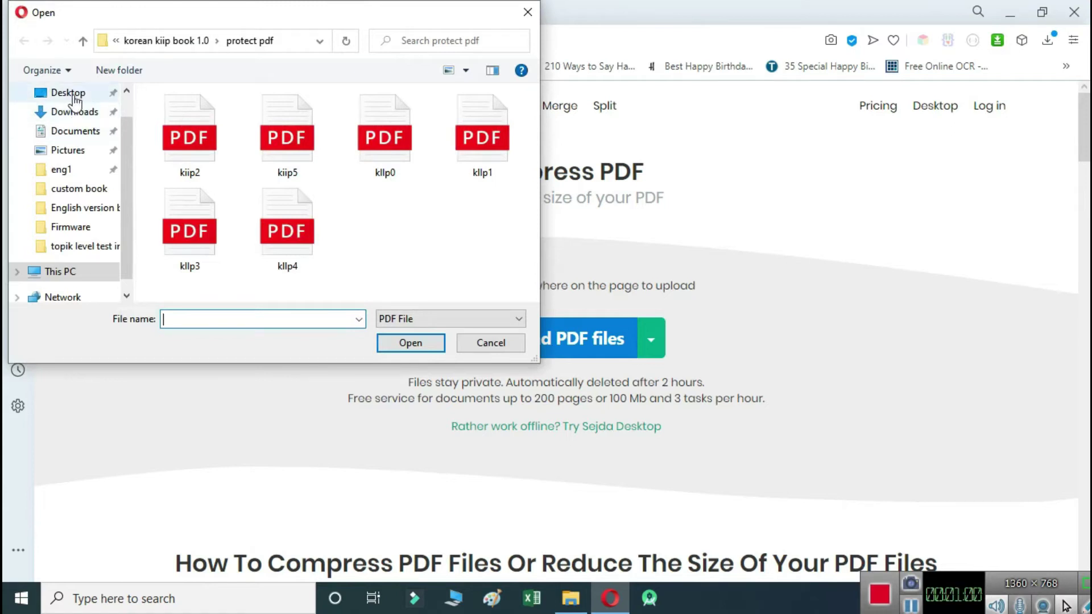
click(73, 100)
click(184, 139)
text(sample)
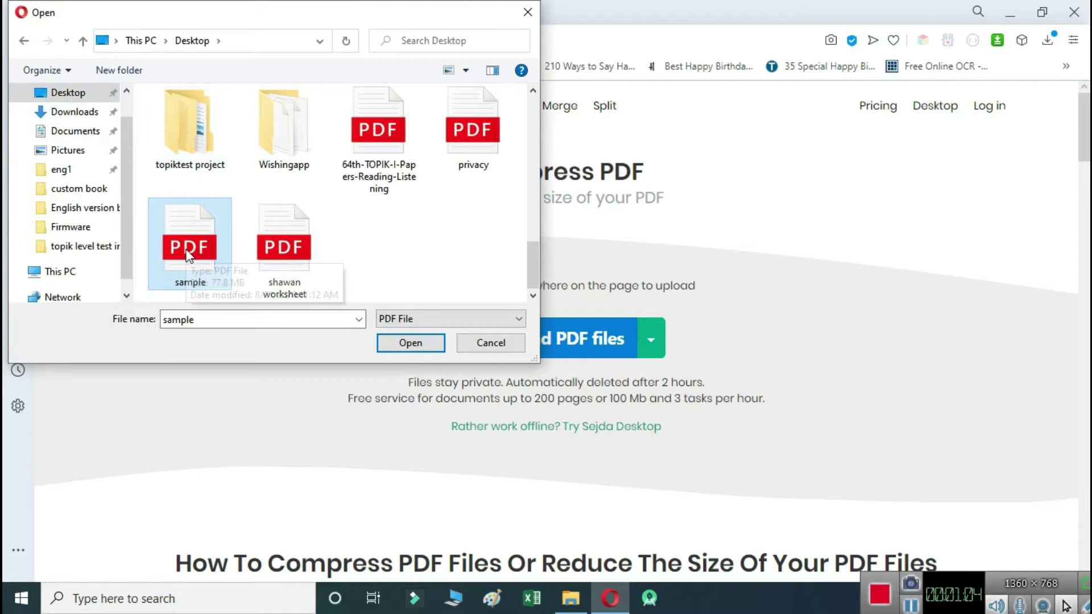
click(391, 344)
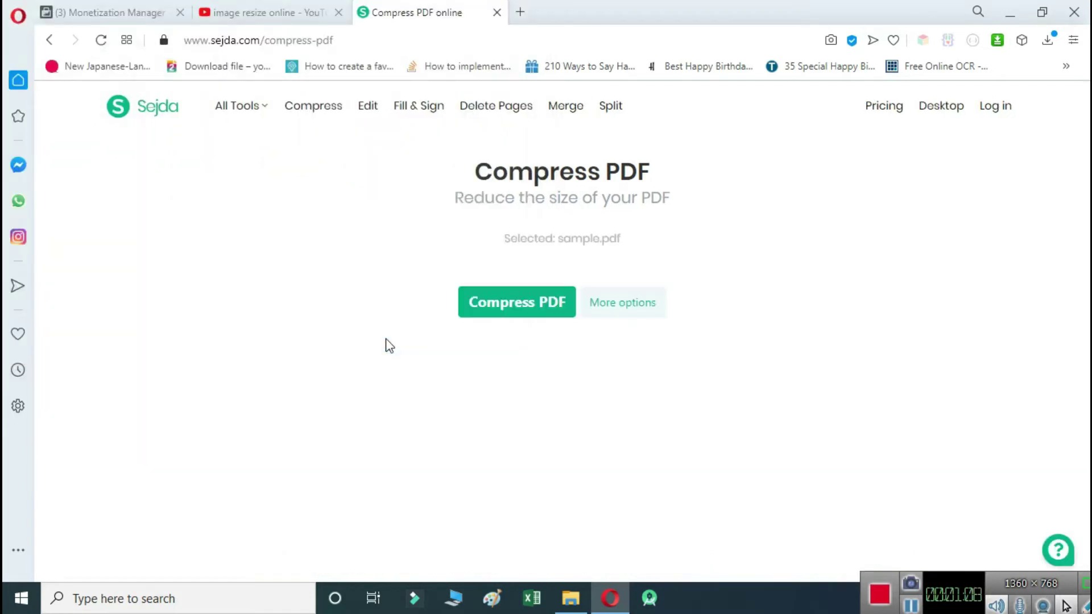
Run the compression of sample.pdf down to about 12 MB, 85% smaller
click(484, 320)
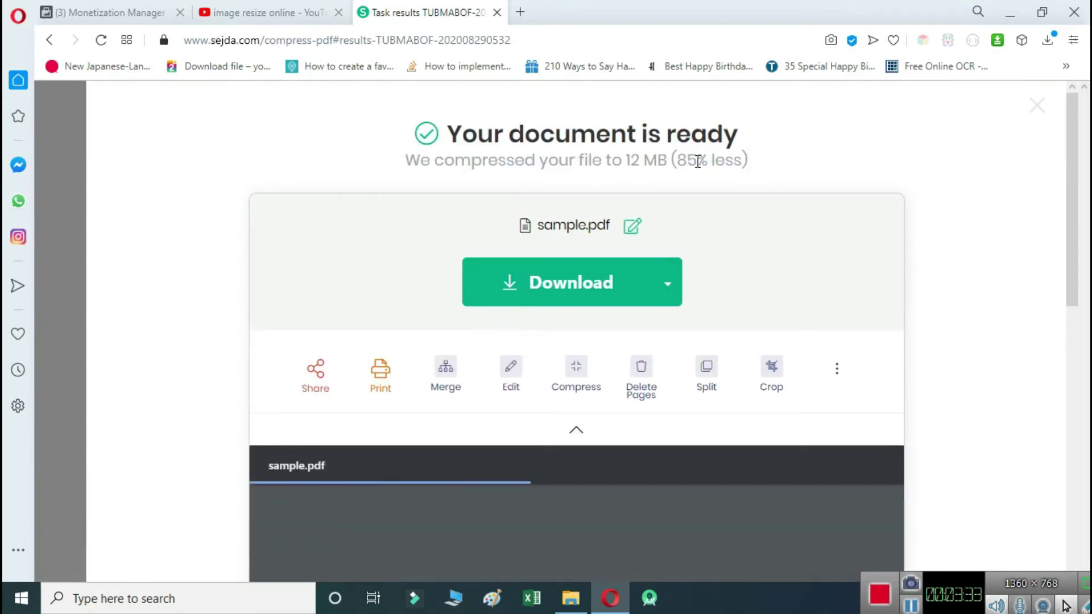
Download the compressed sample.pdf and show it in the Downloads folder
click(585, 285)
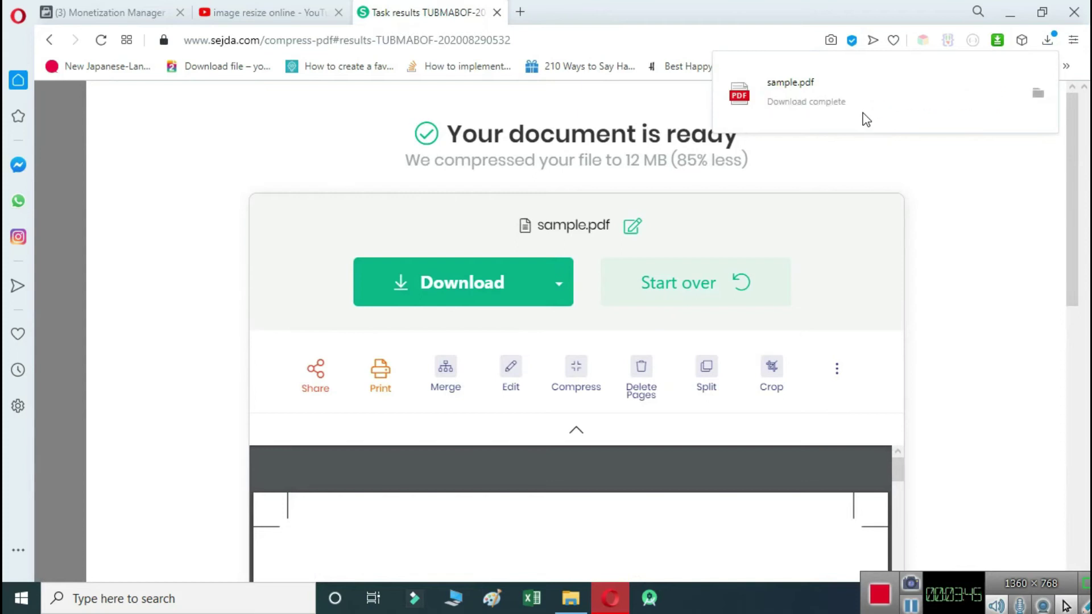
click(1038, 94)
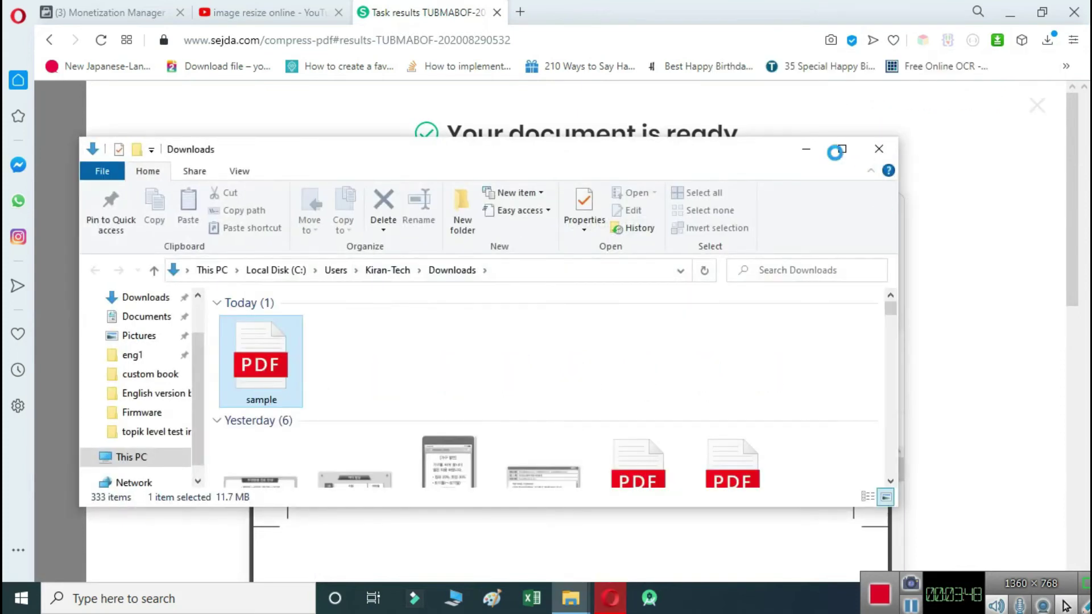
Confirm the downloaded sample.pdf is 11.7 MB in Properties, then drag it onto Opera to open
click(841, 152)
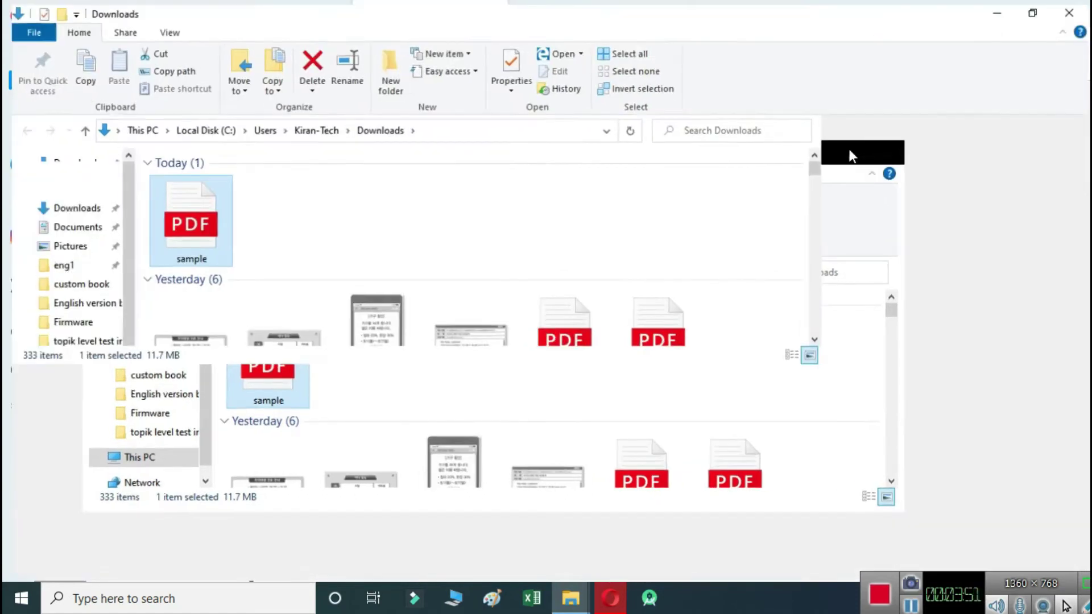
right_click(177, 215)
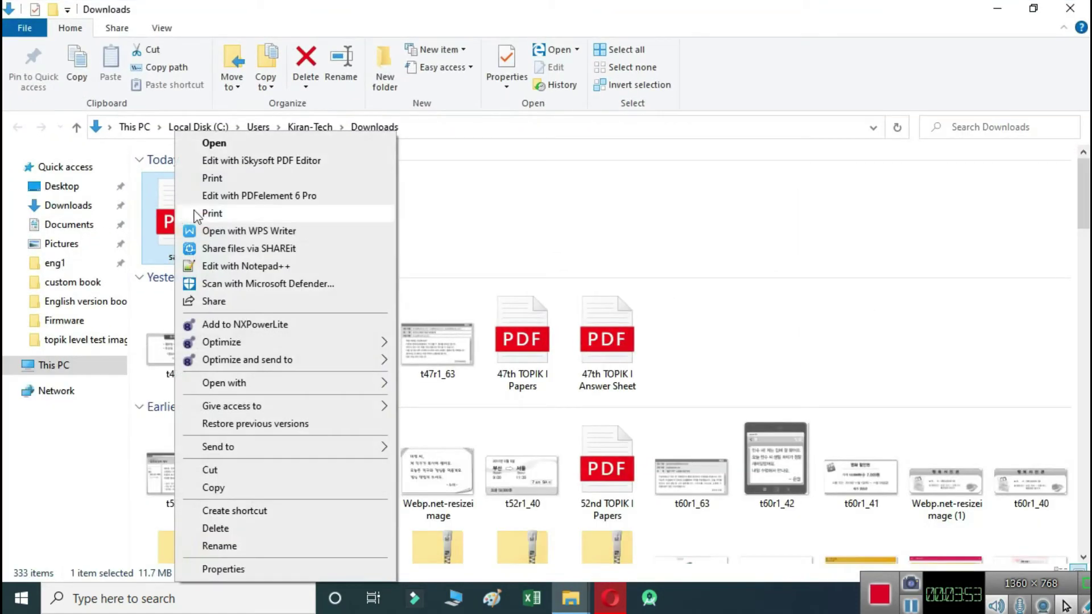
click(248, 570)
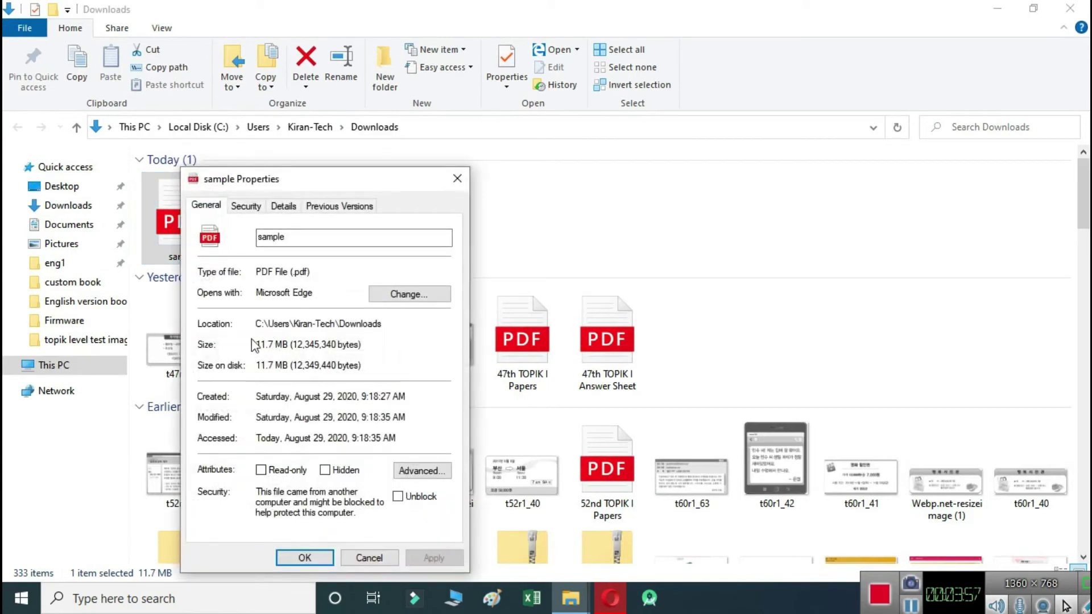
drag(260, 345, 288, 344)
click(457, 178)
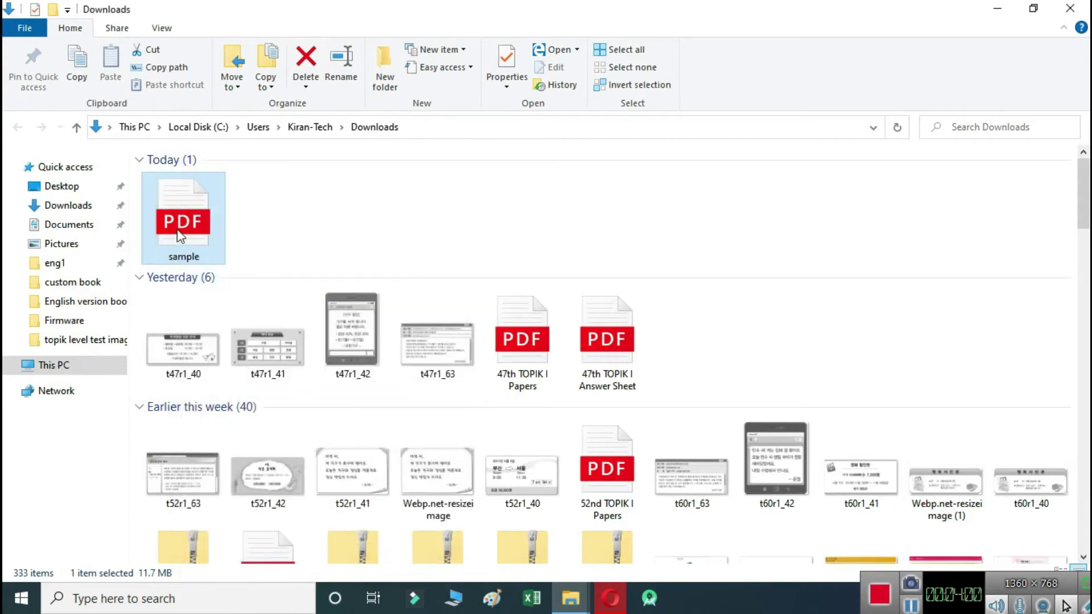
mouse_move(189, 236)
mouse_down()
mouse_move(560, 348)
mouse_move(526, 17)
mouse_up()
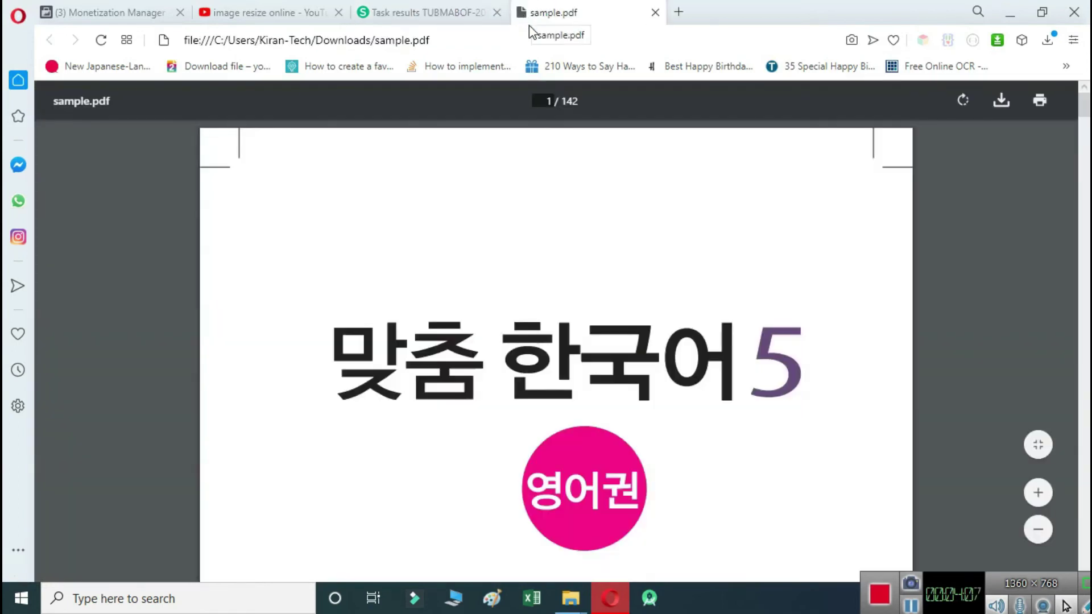
scroll(576, 384, down, 3)
scroll(577, 390, down, 10)
scroll(578, 389, down, 10)
scroll(574, 382, down, 10)
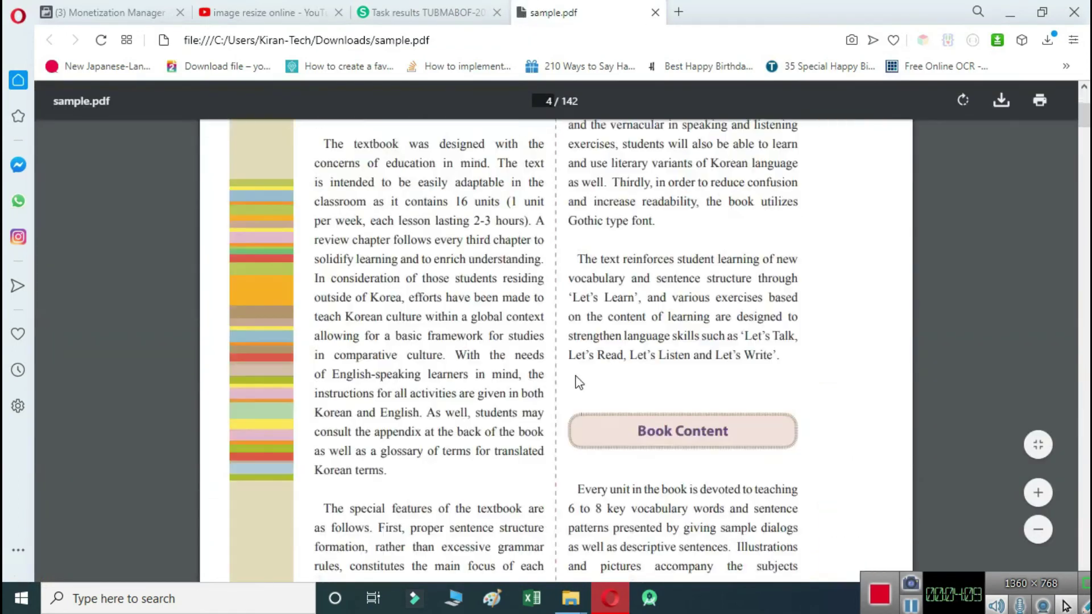
scroll(575, 381, down, 10)
scroll(575, 373, down, 10)
scroll(574, 373, down, 2)
scroll(577, 373, down, 3)
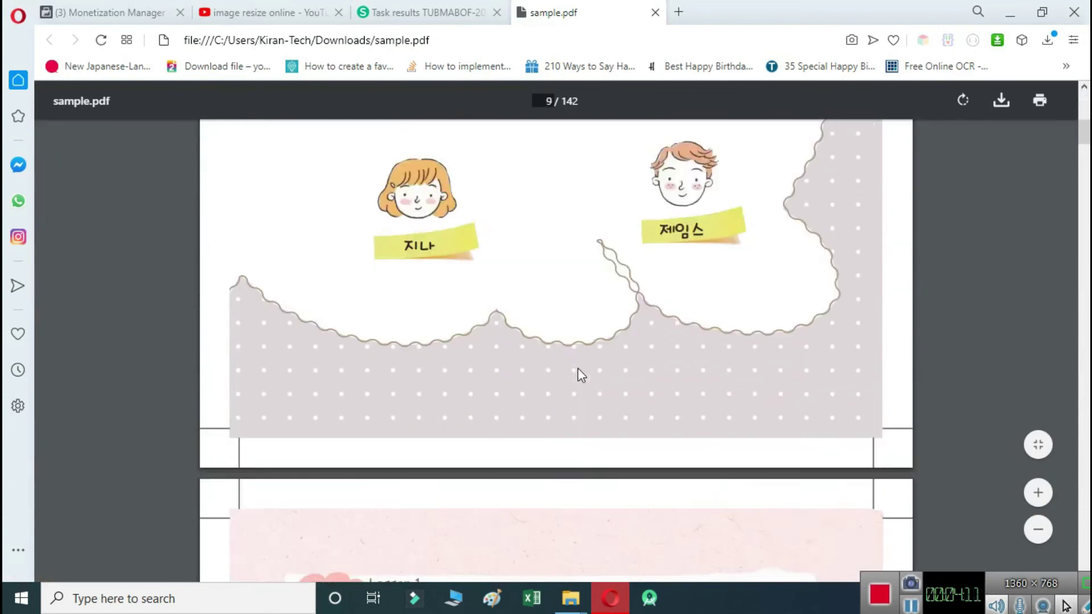
scroll(578, 368, down, 10)
scroll(578, 369, down, 5)
scroll(578, 369, up, 5)
scroll(543, 325, up, 5)
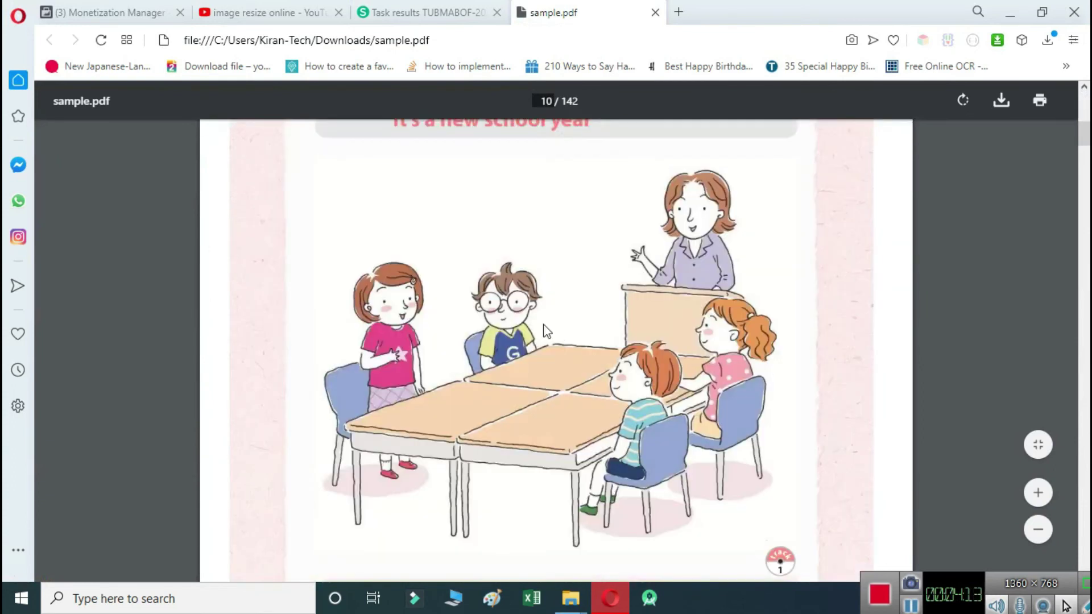
ctrl+scroll(493, 295, up, 4)
ctrl+scroll(492, 295, up, 1)
ctrl+scroll(491, 297, up, 1)
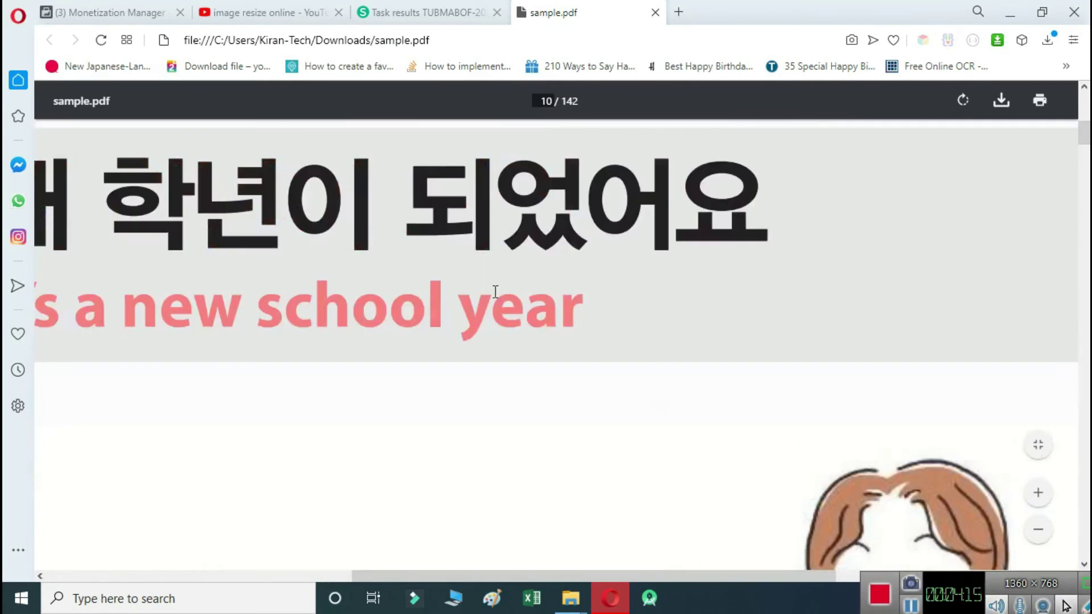
scroll(495, 293, down, 5)
scroll(496, 294, down, 5)
scroll(495, 293, down, 5)
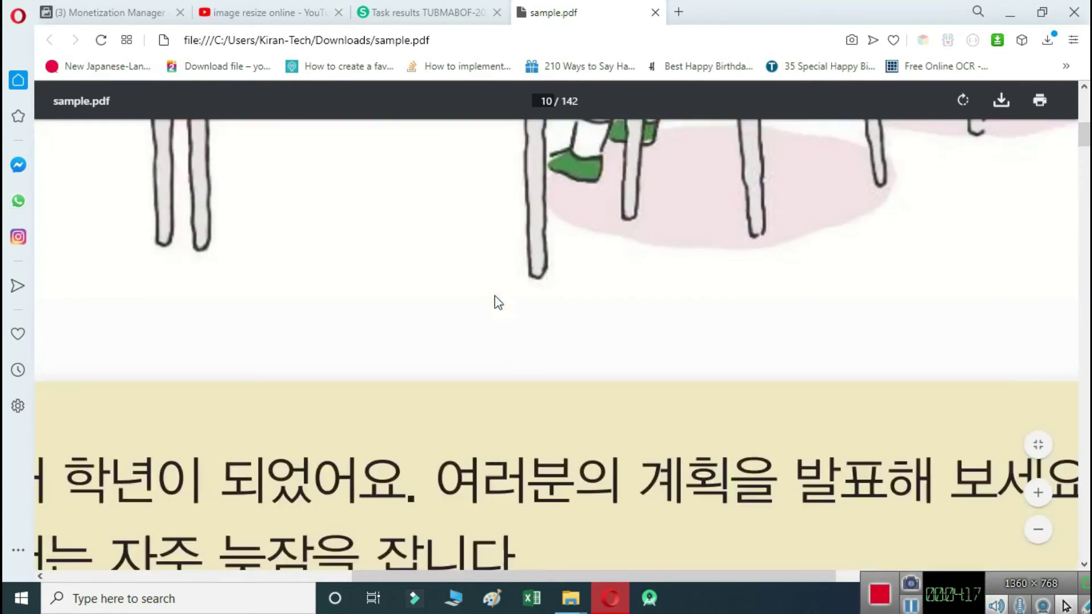
scroll(495, 301, down, 5)
ctrl+scroll(486, 330, up, 2)
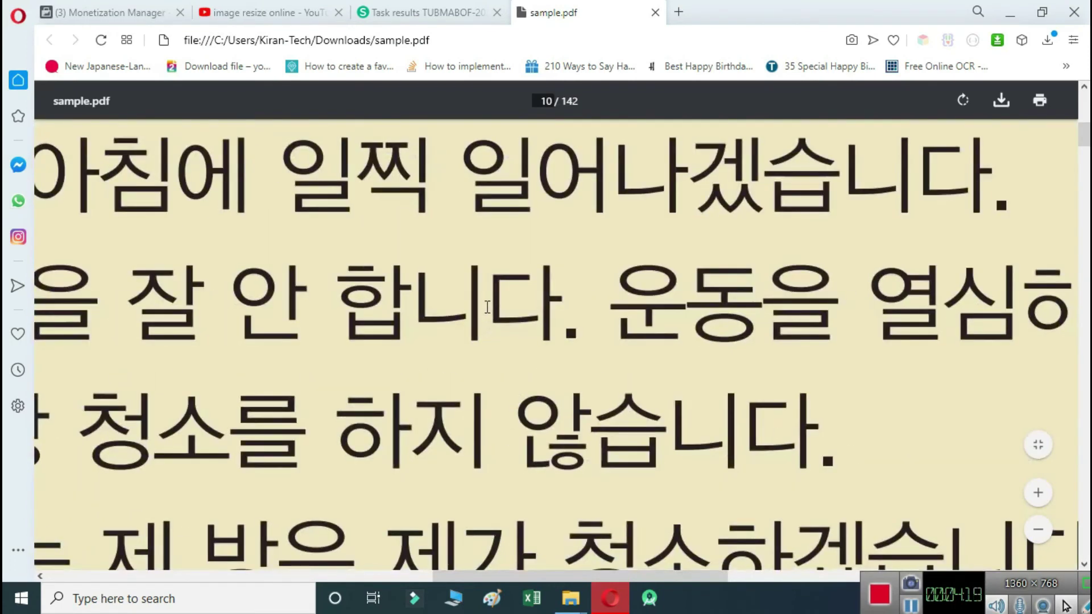
ctrl+scroll(565, 370, down, 1)
ctrl+scroll(478, 361, down, 1)
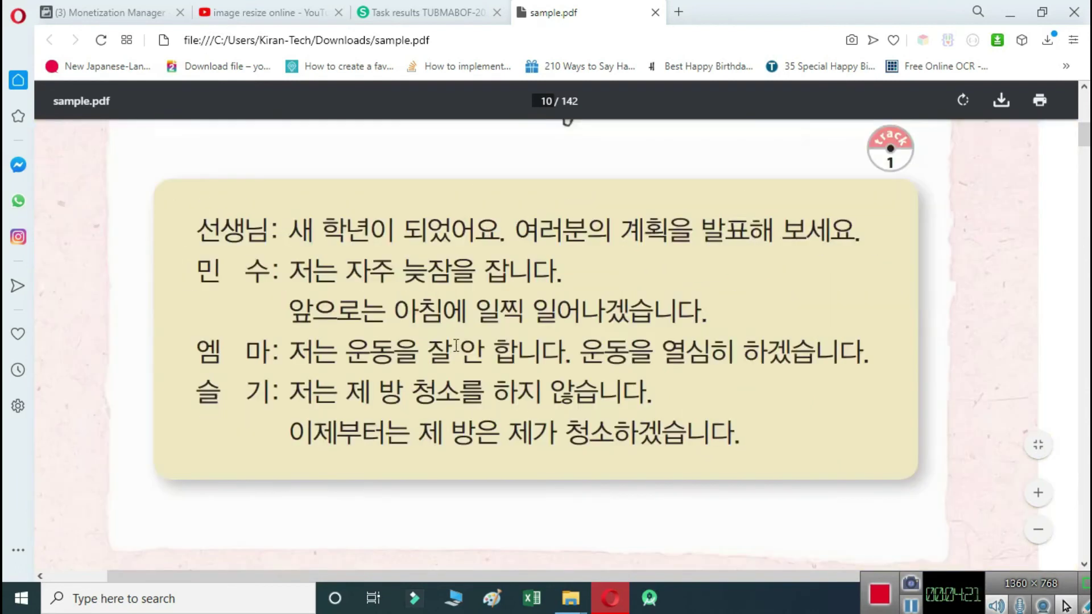
scroll(456, 345, down, 5)
scroll(455, 344, down, 5)
scroll(427, 358, down, 1)
scroll(384, 367, down, 4)
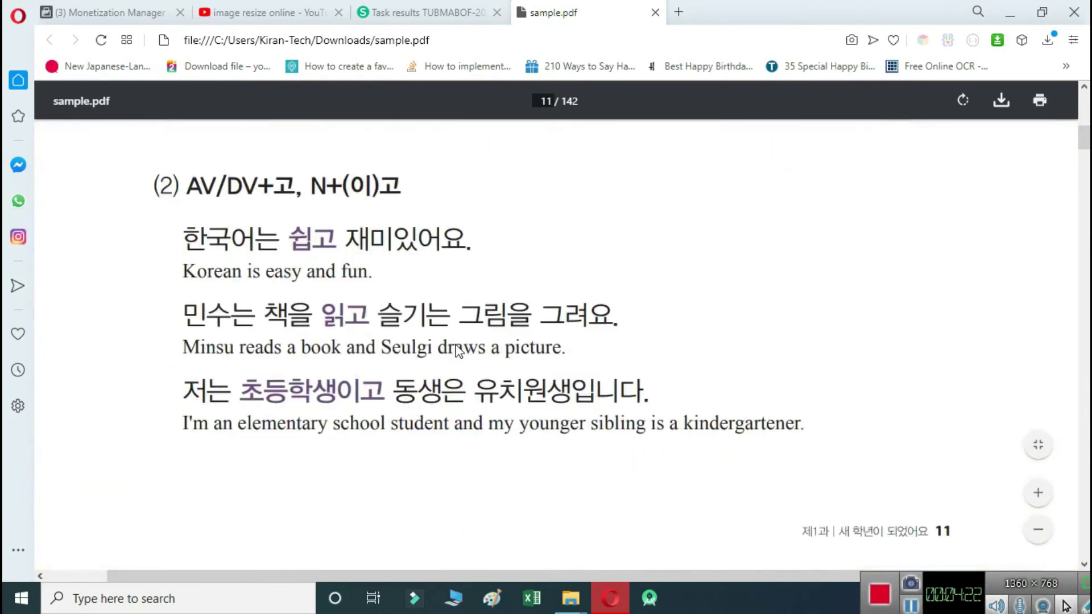
scroll(354, 373, up, 4)
ctrl+scroll(352, 375, up, 2)
ctrl+scroll(334, 382, up, 2)
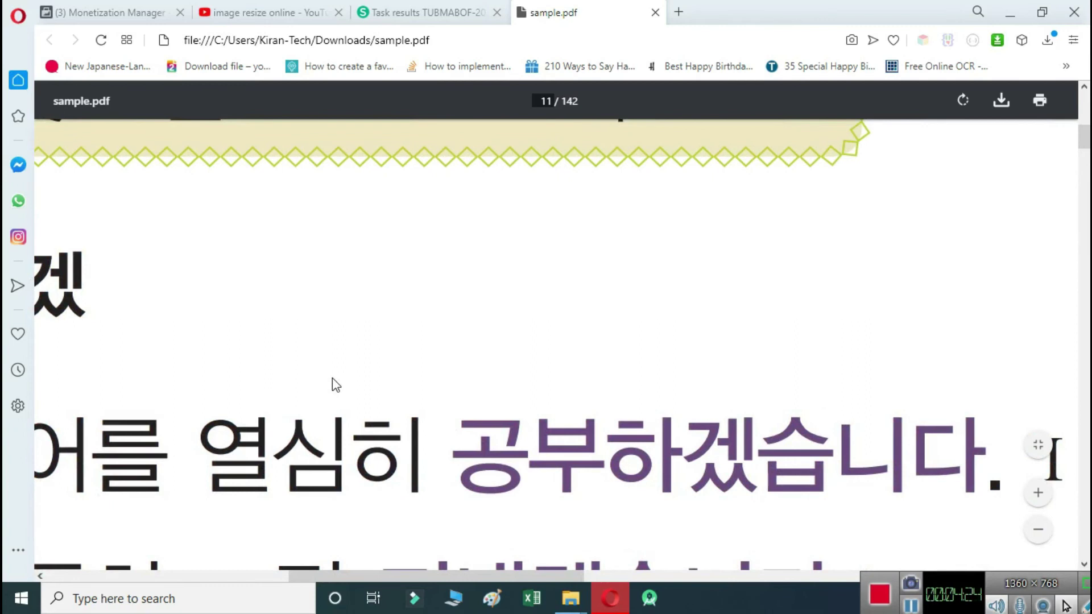
ctrl+scroll(338, 372, down, 1)
ctrl+scroll(339, 372, down, 1)
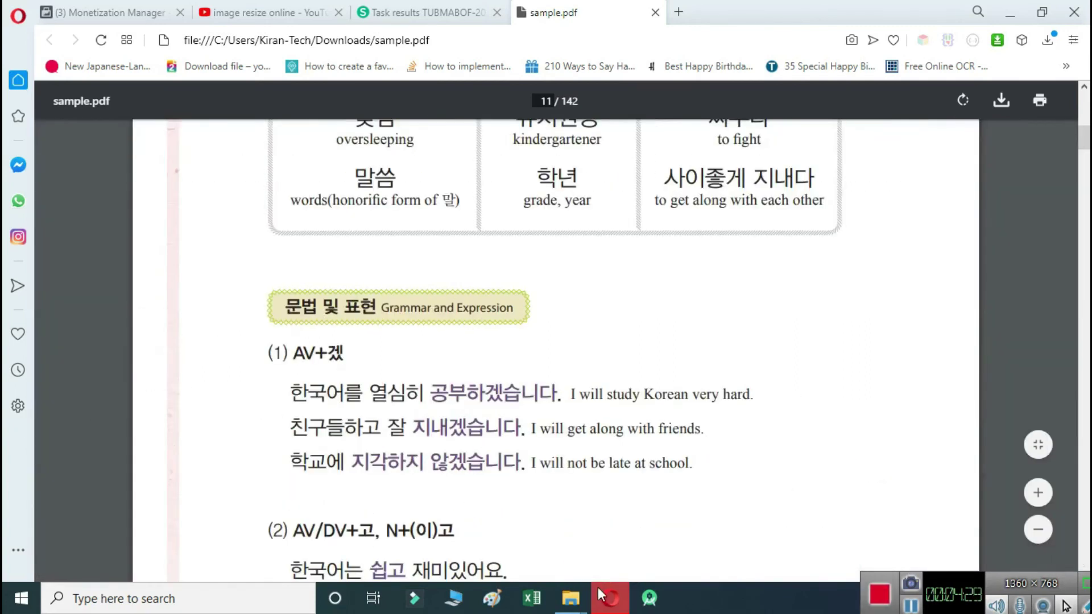
Inspect pages 10 and 11 of the compressed sample.pdf zoomed in for text and illustration sharpness
mouse_move(929, 585)
mouse_down()
mouse_move(807, 495)
mouse_move(812, 609)
mouse_up()
Minimise Opera and open the original Desktop sample.pdf in a second tab, zoomed on page 10's illustration
click(1088, 597)
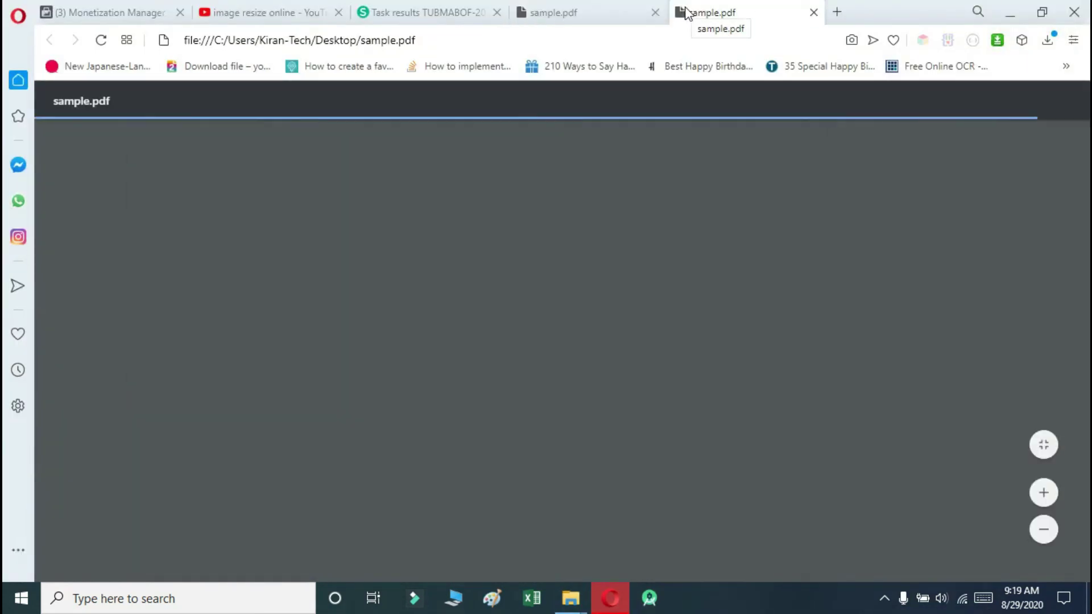
scroll(507, 266, down, 10)
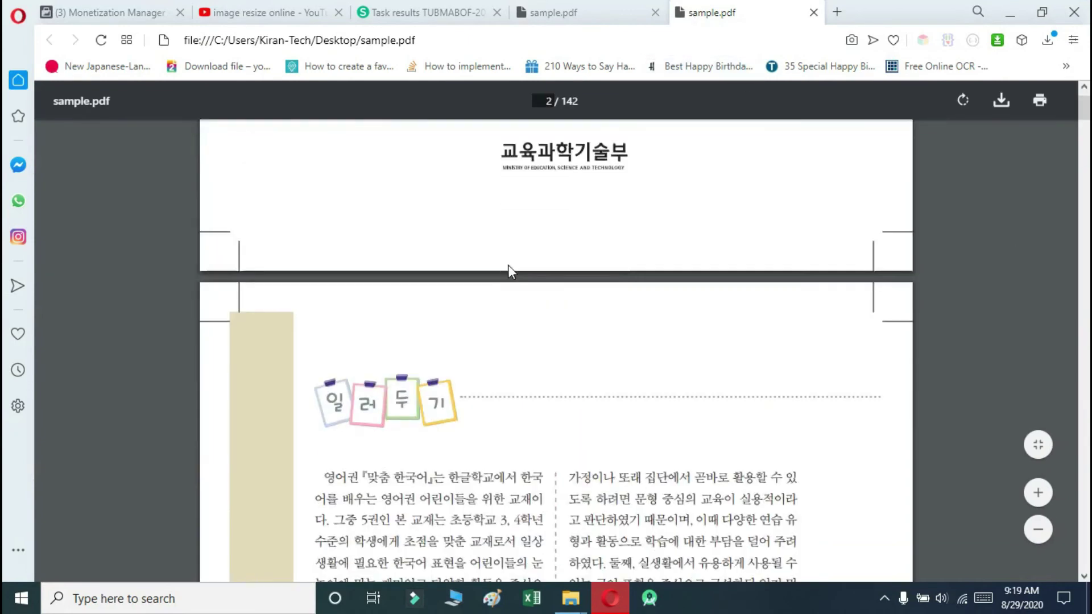
scroll(505, 262, down, 15)
scroll(504, 256, down, 5)
scroll(505, 243, down, 5)
scroll(508, 241, down, 5)
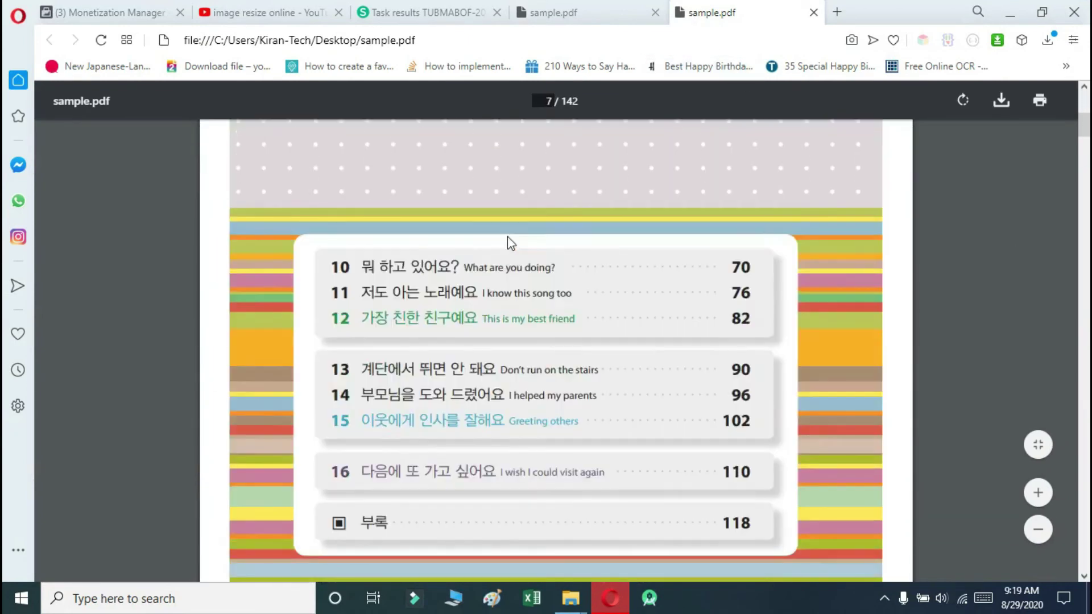
scroll(508, 243, down, 5)
scroll(508, 244, down, 5)
scroll(508, 242, down, 5)
scroll(507, 243, down, 5)
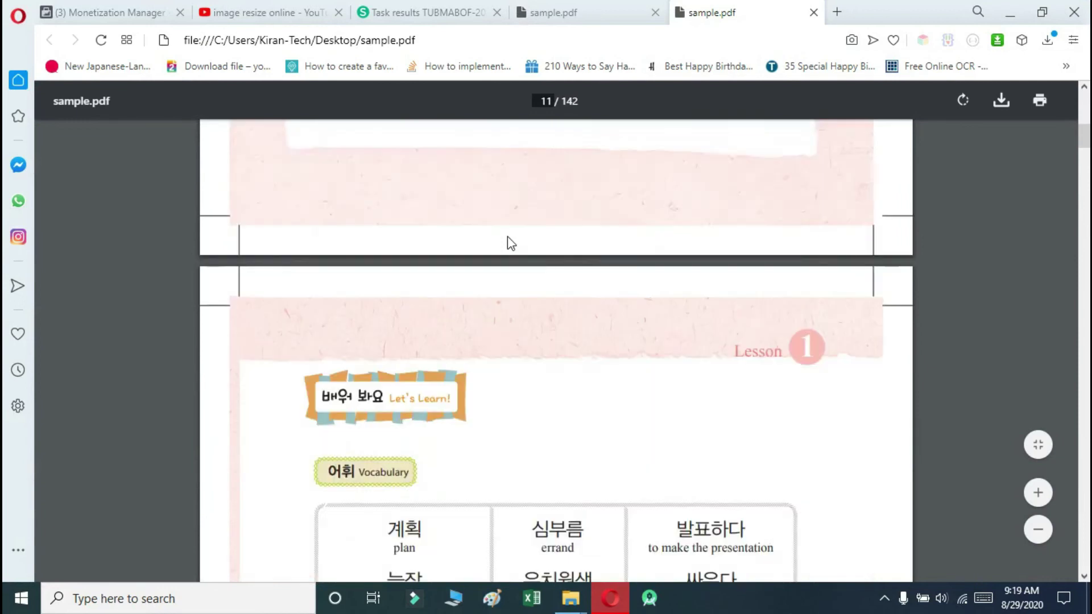
scroll(508, 242, down, 5)
scroll(508, 243, up, 5)
scroll(507, 243, up, 3)
scroll(508, 242, up, 3)
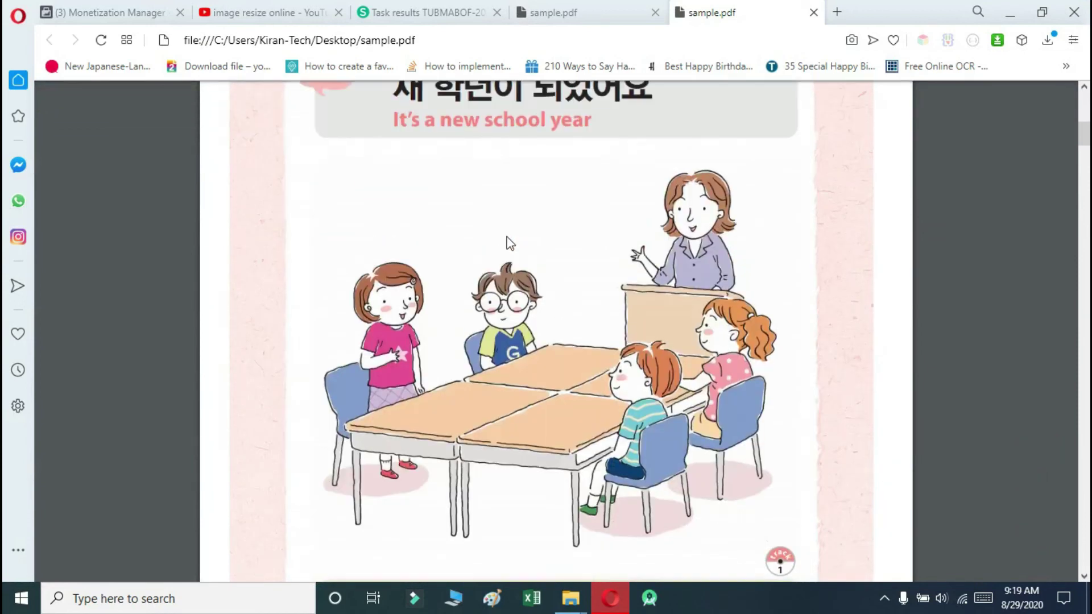
ctrl+scroll(509, 244, up, 5)
click(418, 576)
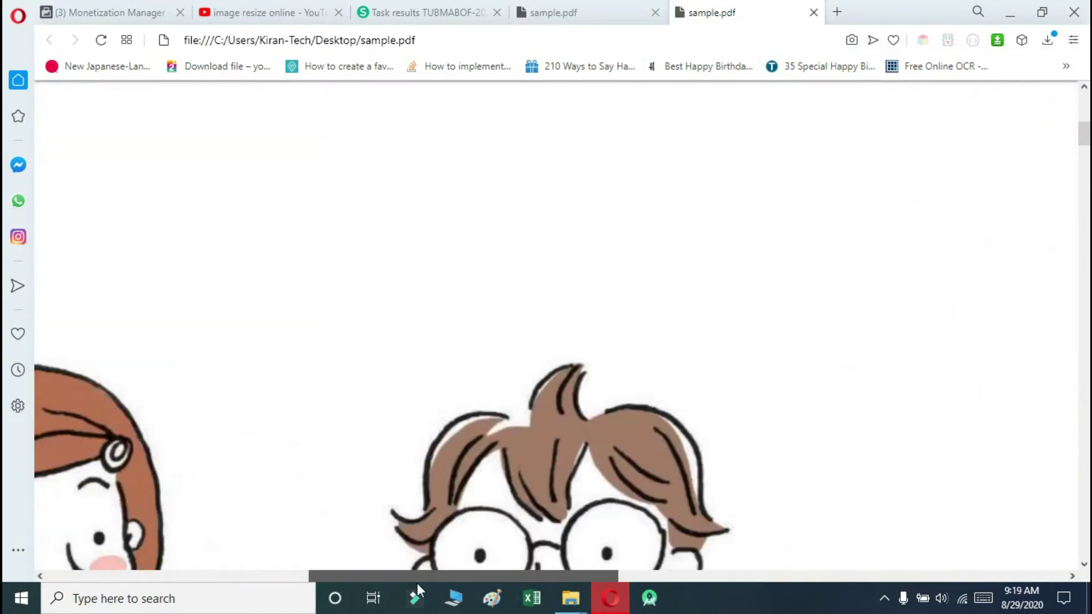
scroll(554, 392, left, 3)
scroll(607, 398, down, 3)
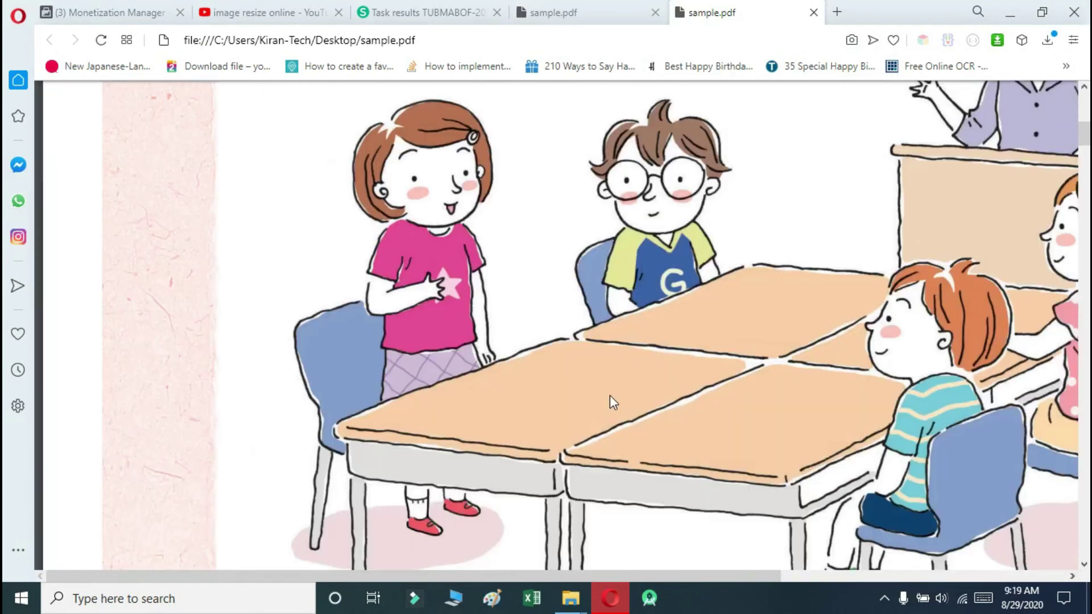
Alternate between the compressed and original sample.pdf tabs, comparing page 10's illustration and Korean dialogue at high zoom
click(576, 15)
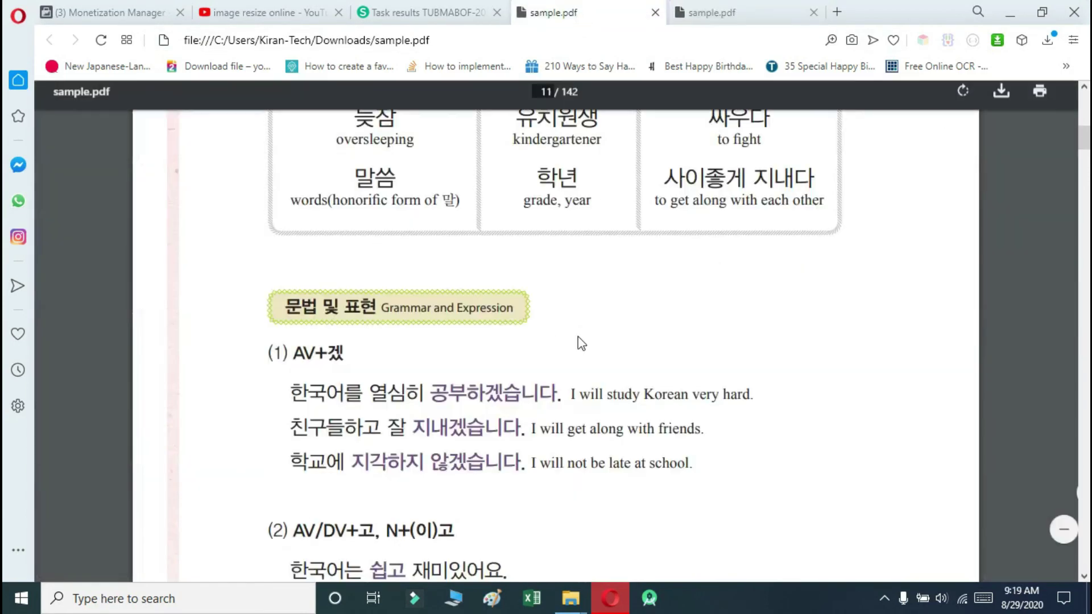
scroll(577, 336, up, 5)
scroll(577, 336, up, 5)
scroll(577, 336, down, 3)
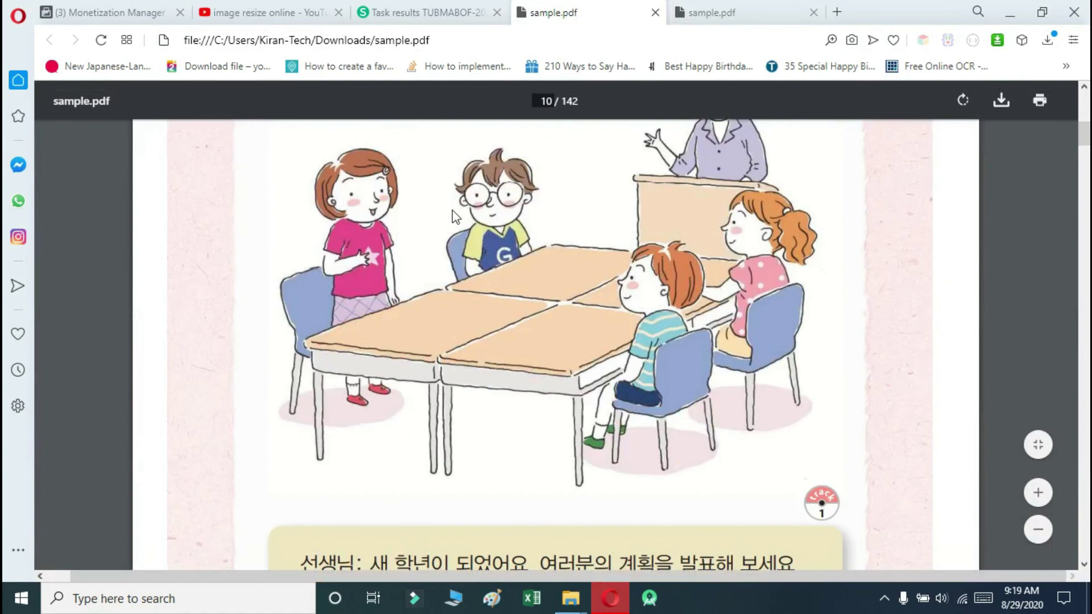
ctrl+scroll(452, 210, up, 2)
ctrl+scroll(469, 231, up, 2)
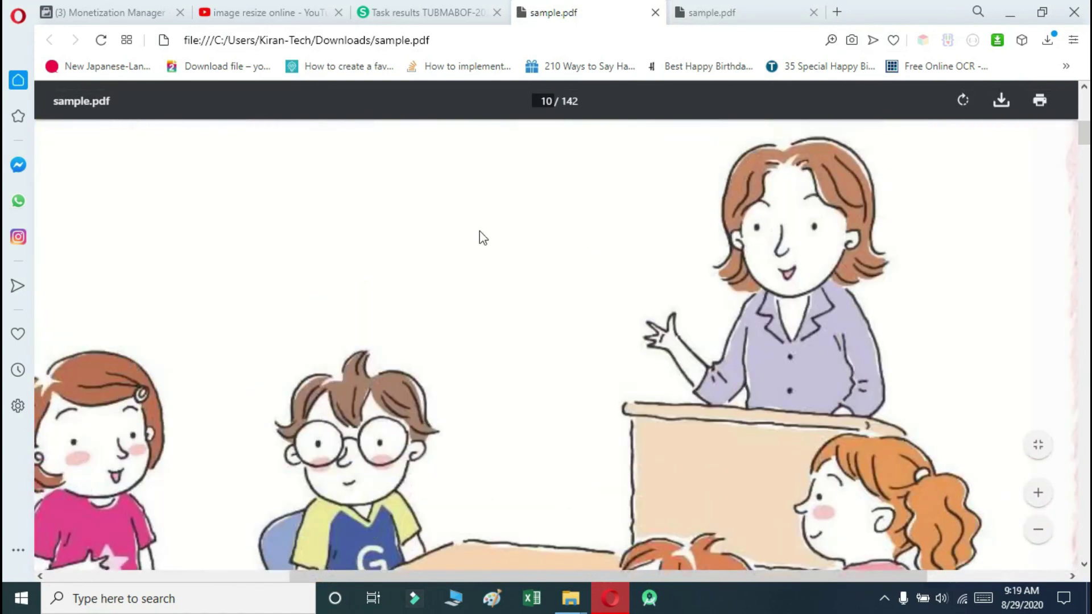
click(708, 12)
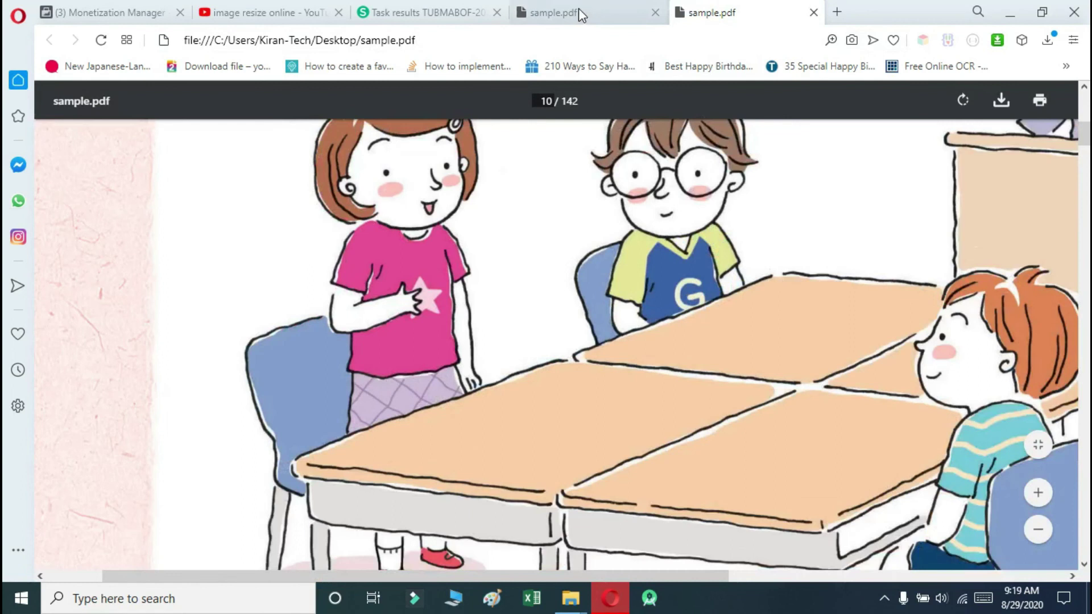
click(579, 14)
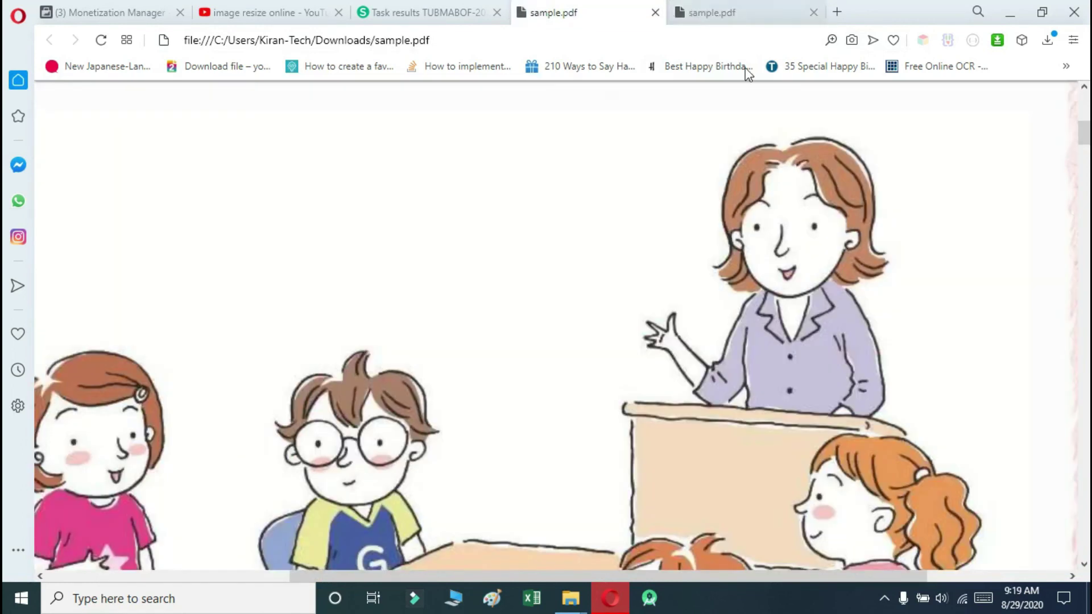
scroll(479, 256, down, 5)
scroll(419, 342, down, 5)
scroll(416, 324, up, 3)
scroll(412, 309, up, 1)
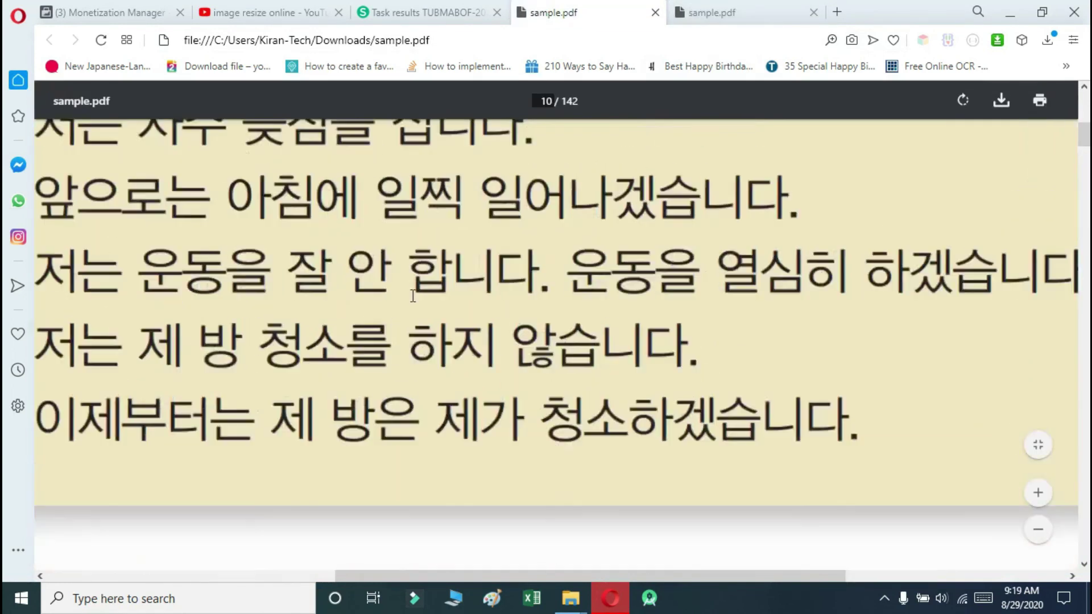
scroll(417, 299, up, 1)
click(740, 12)
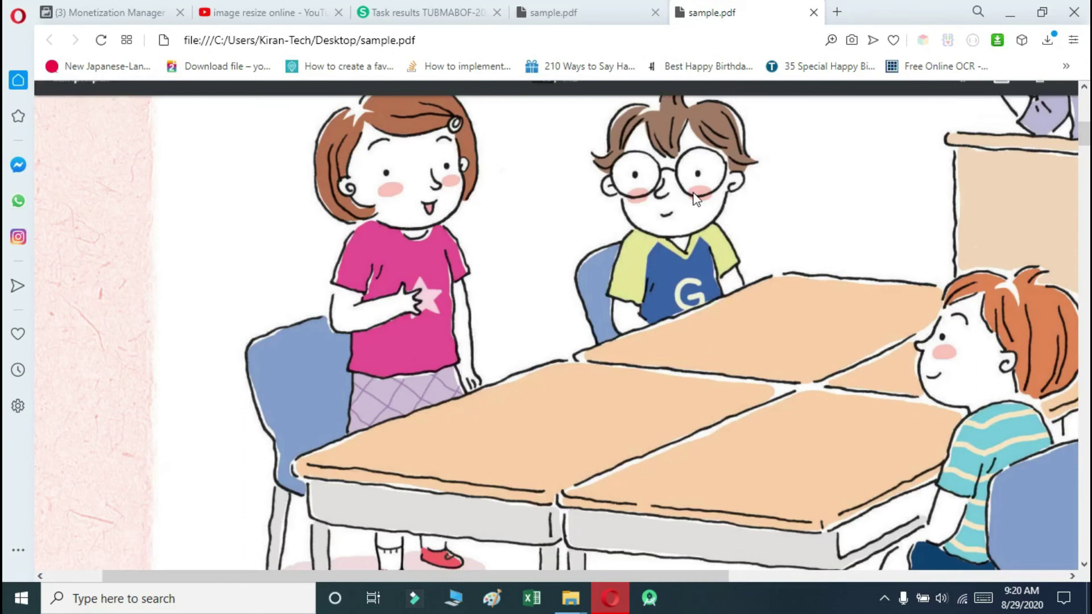
scroll(577, 357, down, 5)
scroll(578, 357, down, 3)
scroll(566, 309, up, 1)
scroll(565, 308, up, 1)
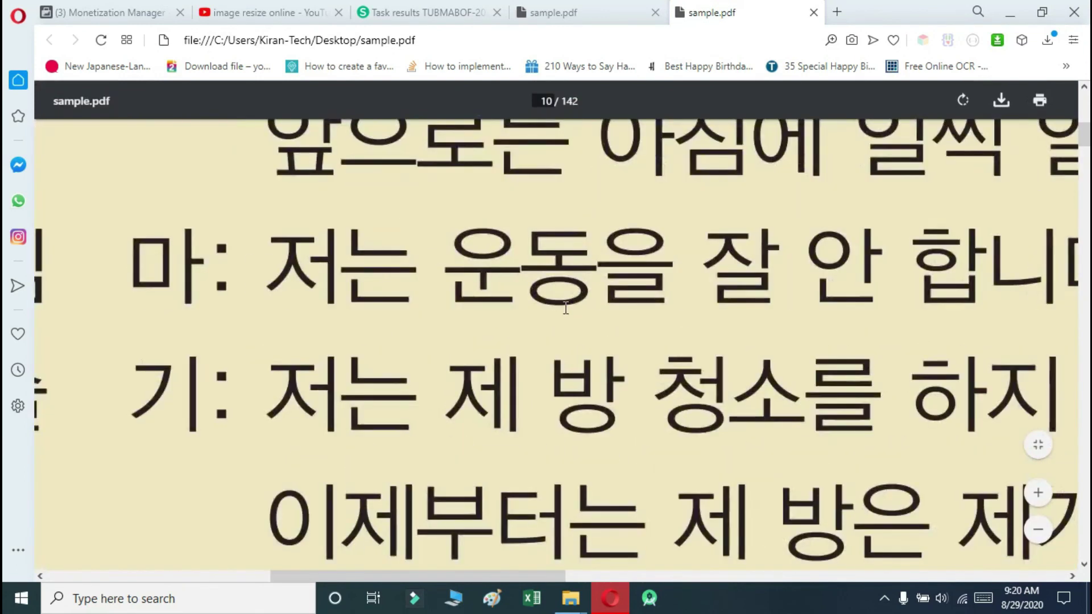
click(548, 5)
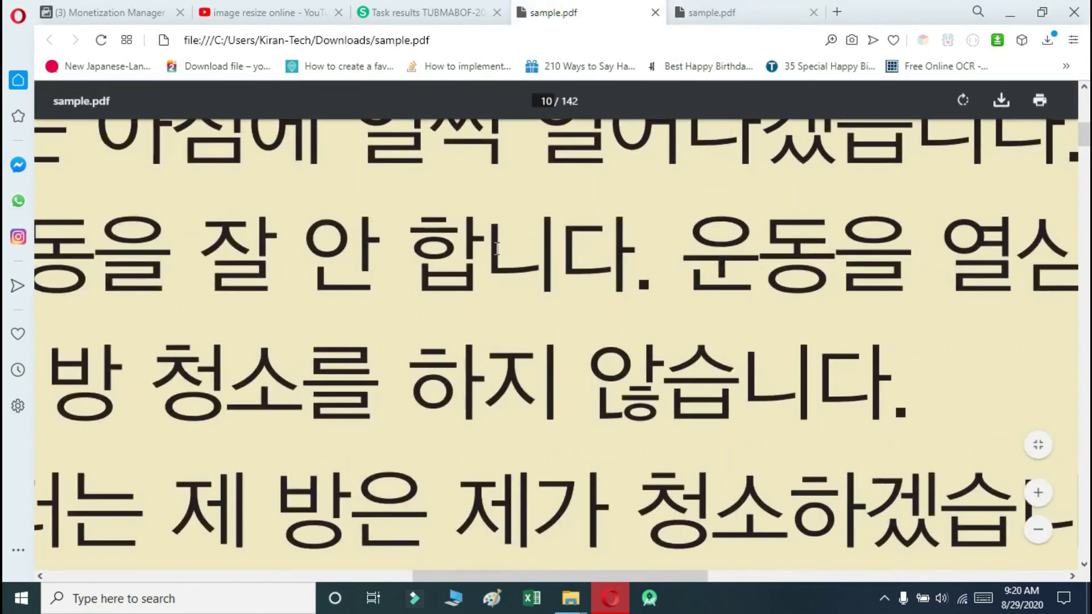
click(761, 8)
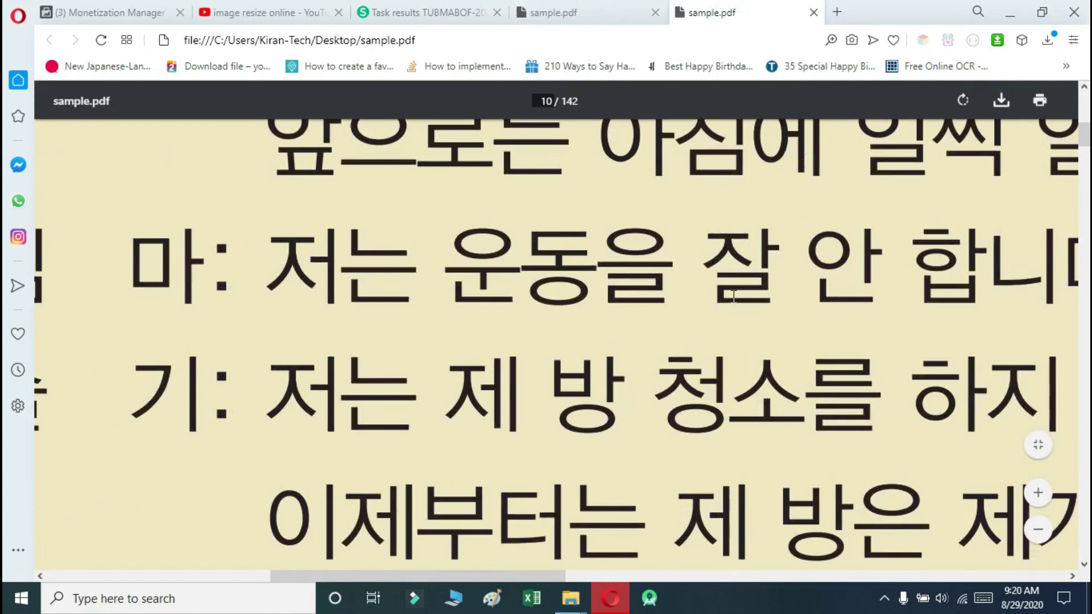
Minimise Opera, refresh the desktop icons twice, and stop the Screen Recorder from the tray overflow
click(1023, 8)
right_click(949, 265)
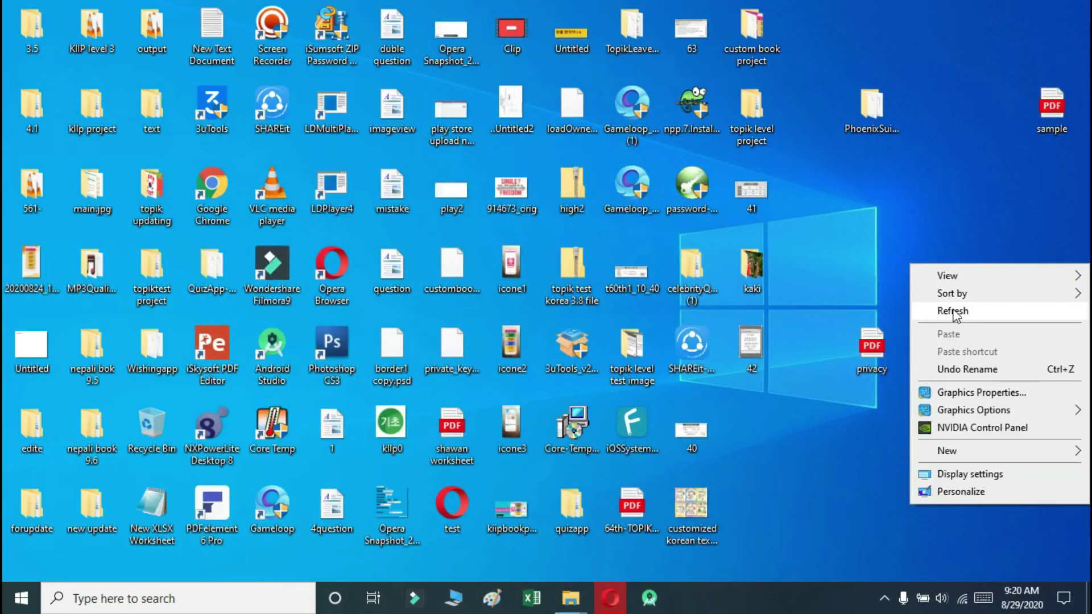
click(954, 311)
right_click(954, 308)
click(968, 363)
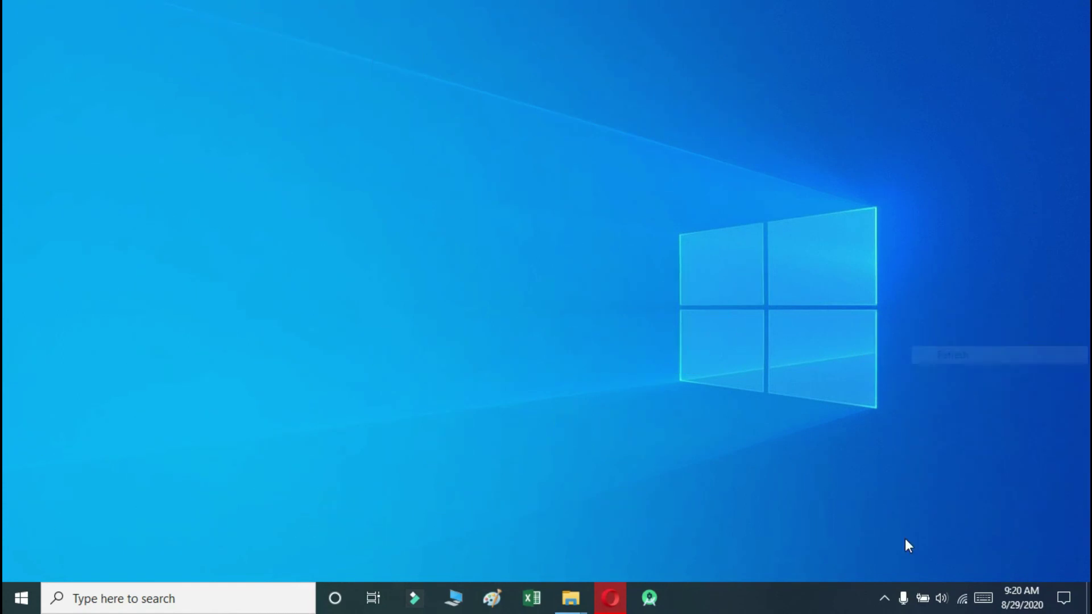
click(884, 600)
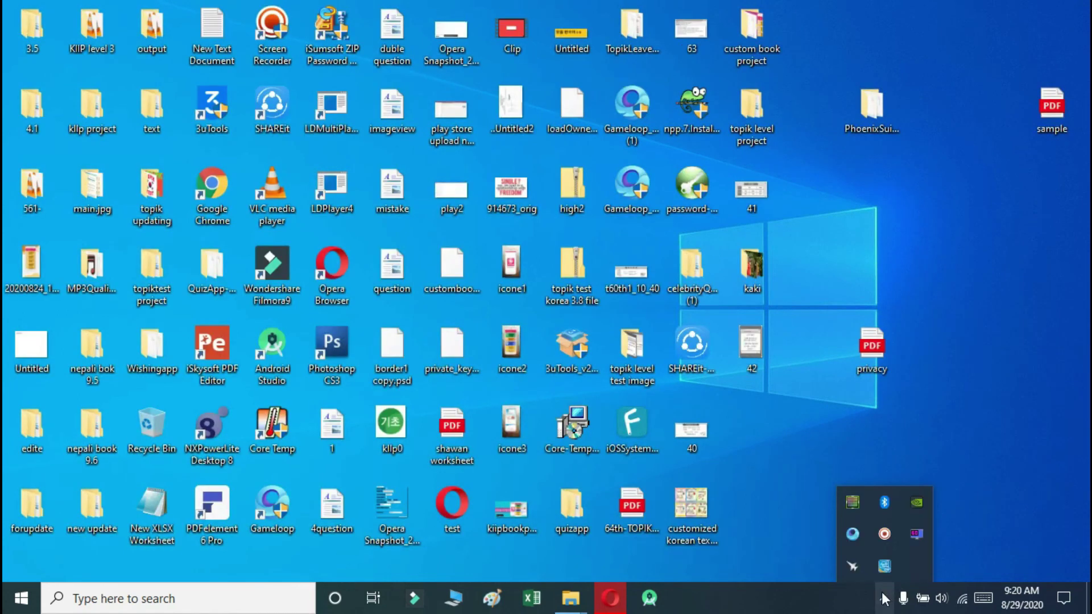
click(884, 535)
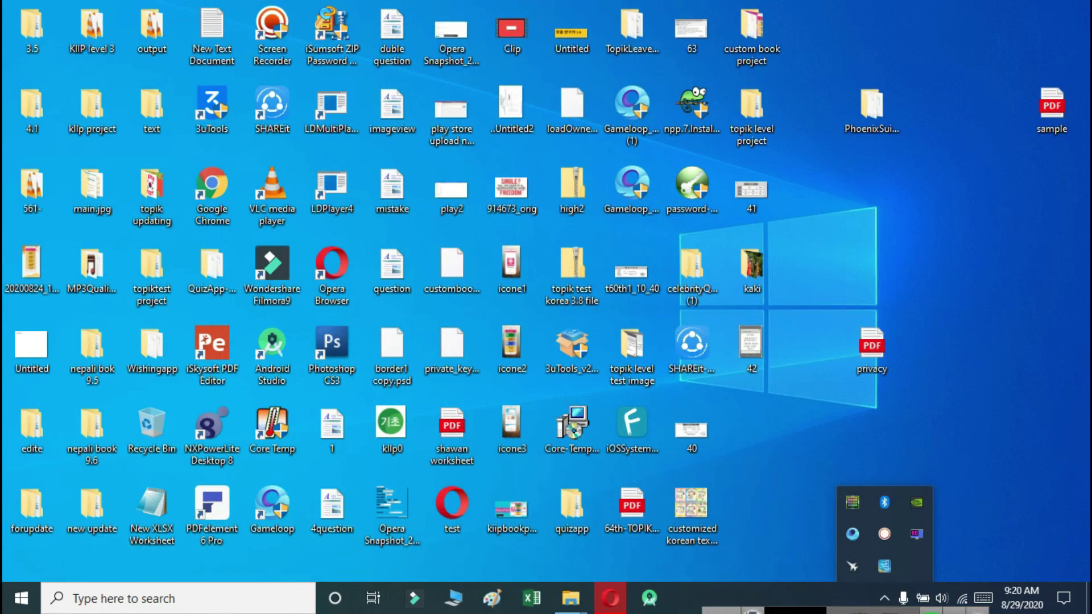